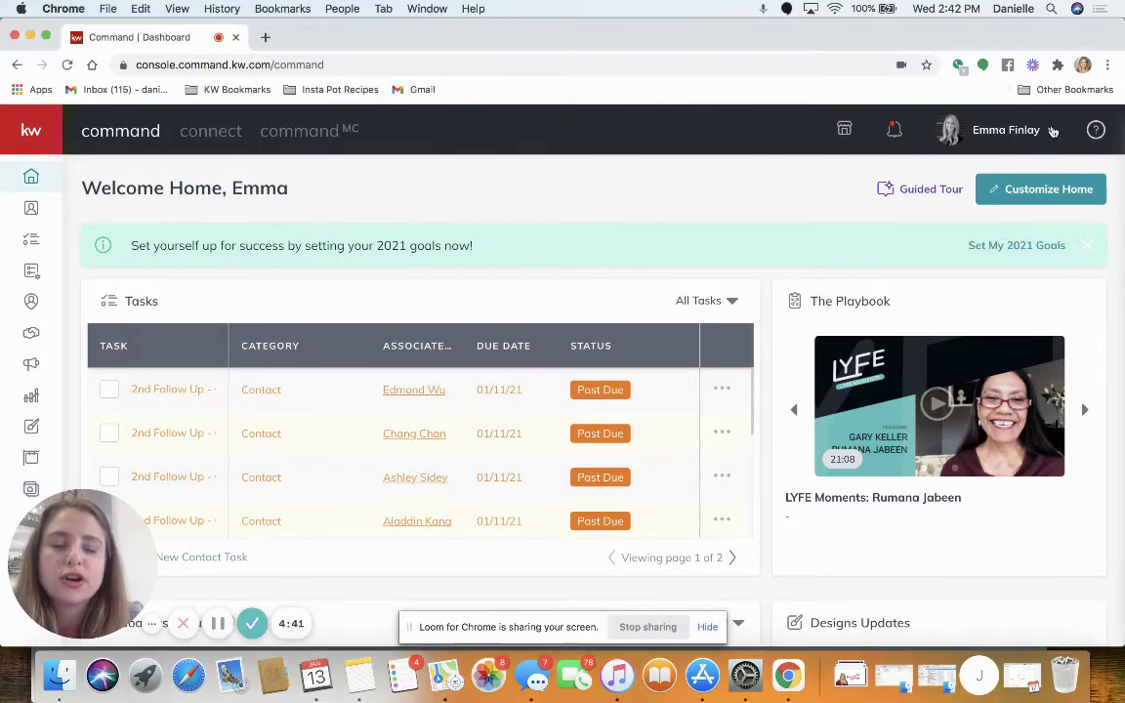
Go from the account menu through Settings > Command Settings > Contacts to Contact Tags.
left_click(1050, 132)
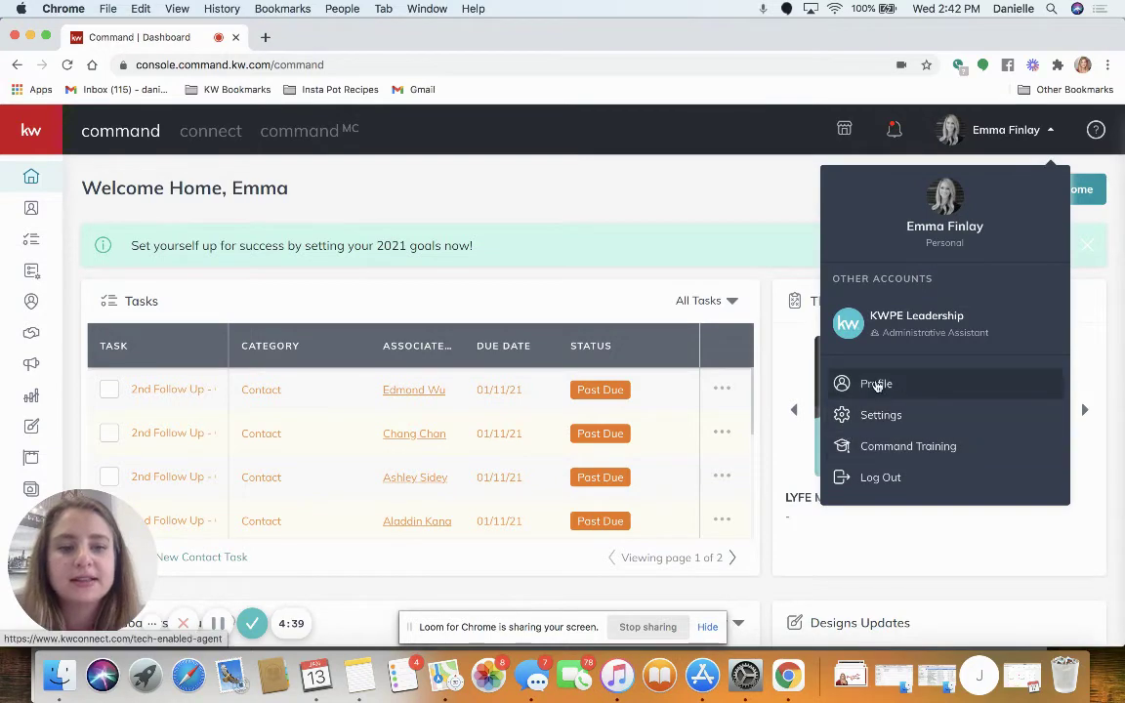
left_click(866, 415)
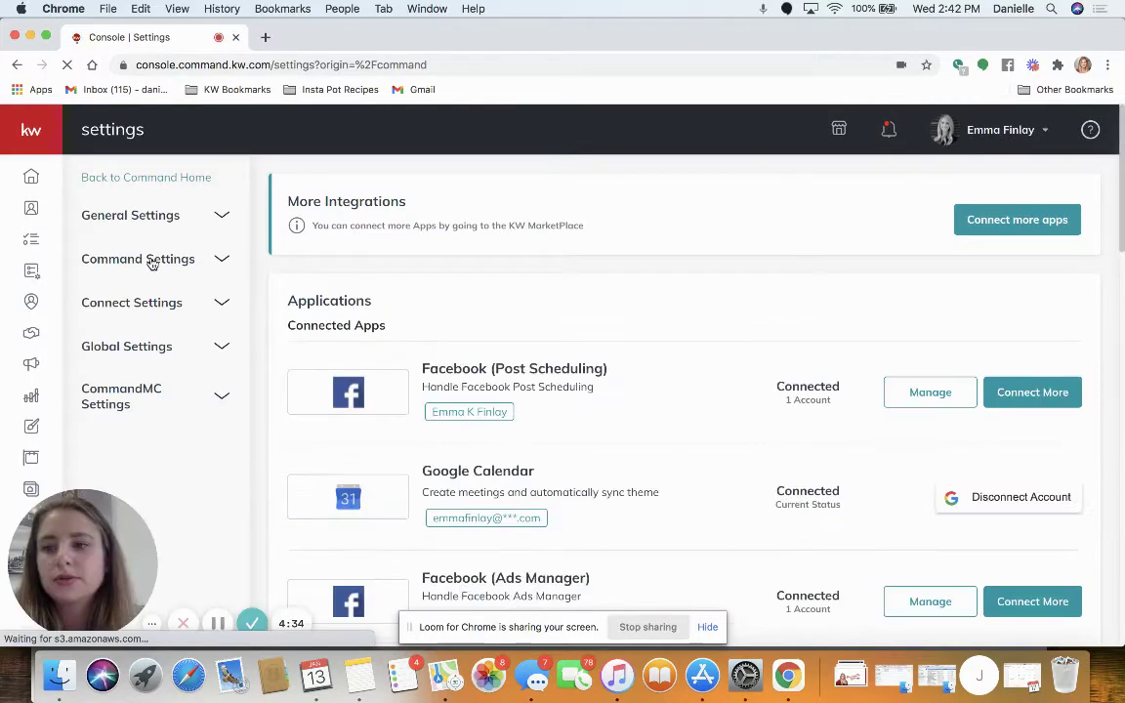
left_click(159, 259)
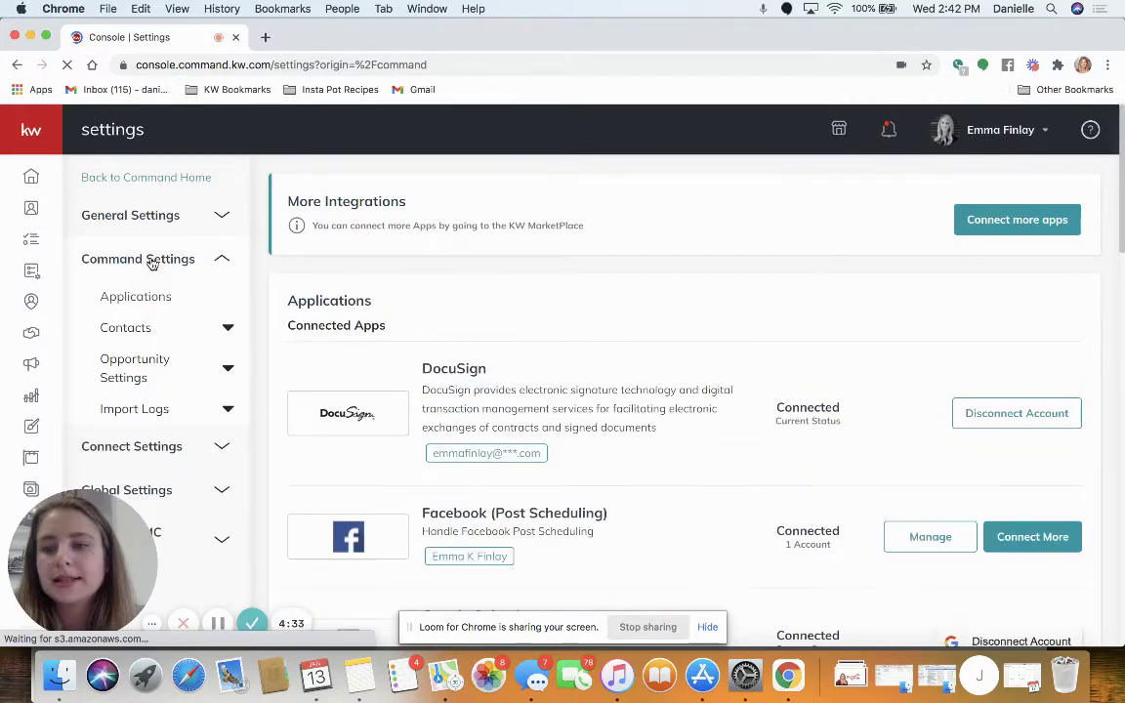
left_click(138, 337)
scroll(137, 367, "down", 1)
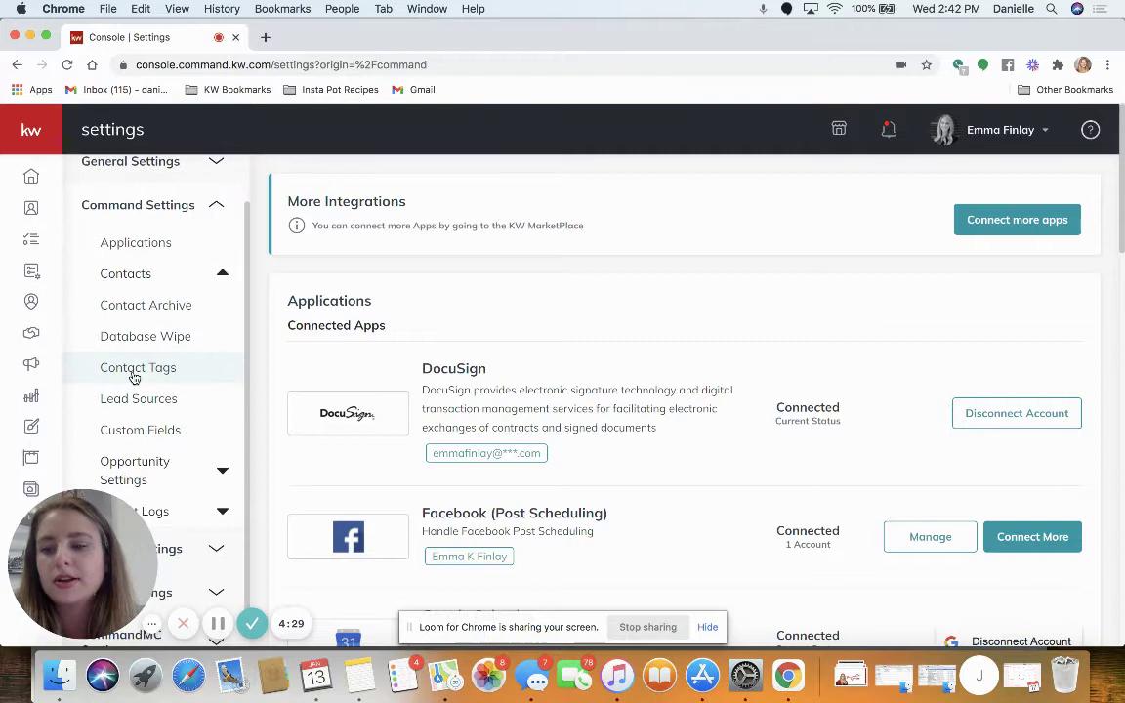
left_click(134, 377)
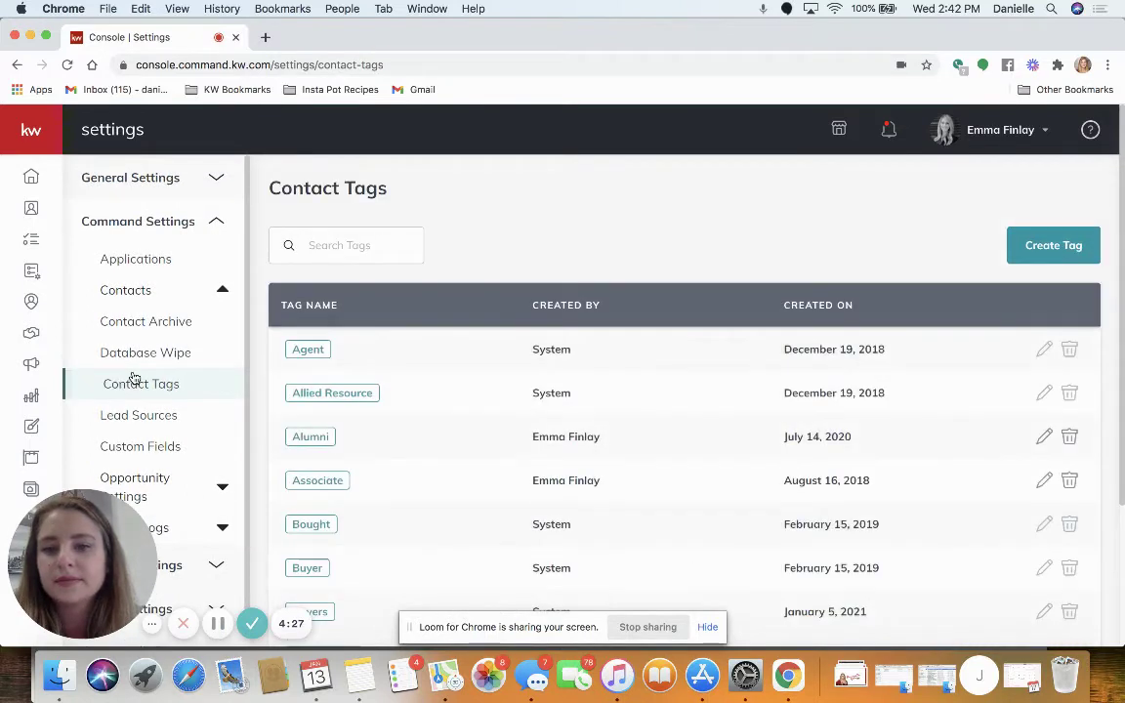
Start a new contact tag named 'FB Ad Aeads', then cancel without creating it.
left_click(1052, 249)
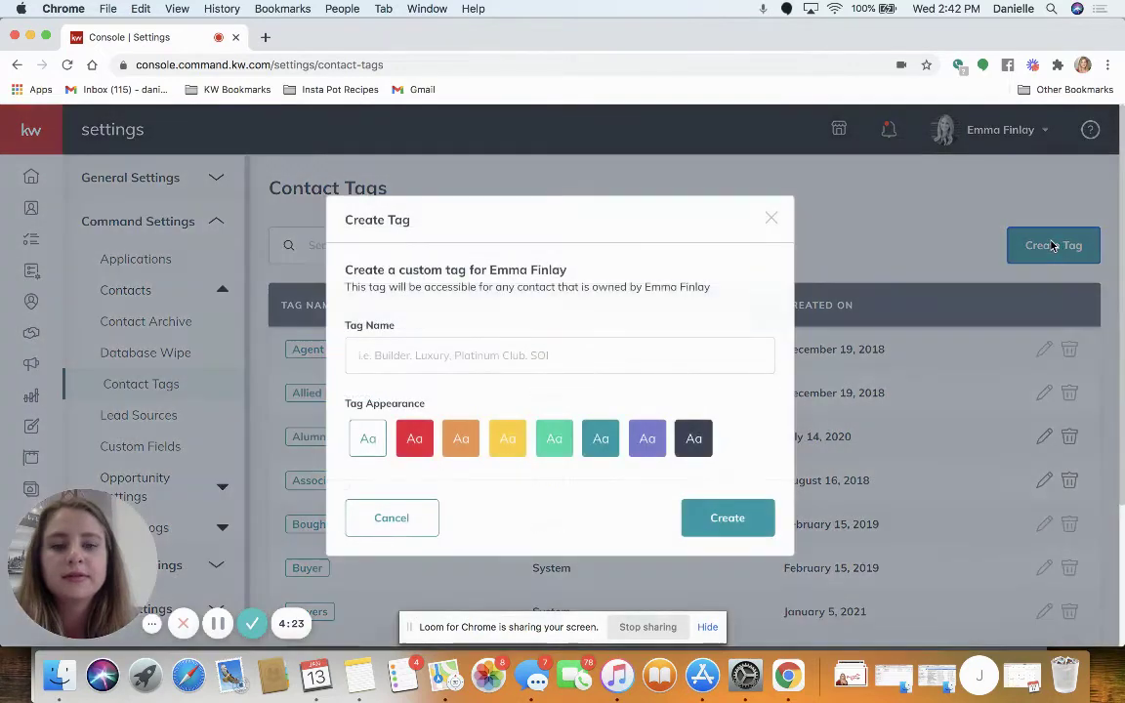
left_click(568, 353)
type("F")
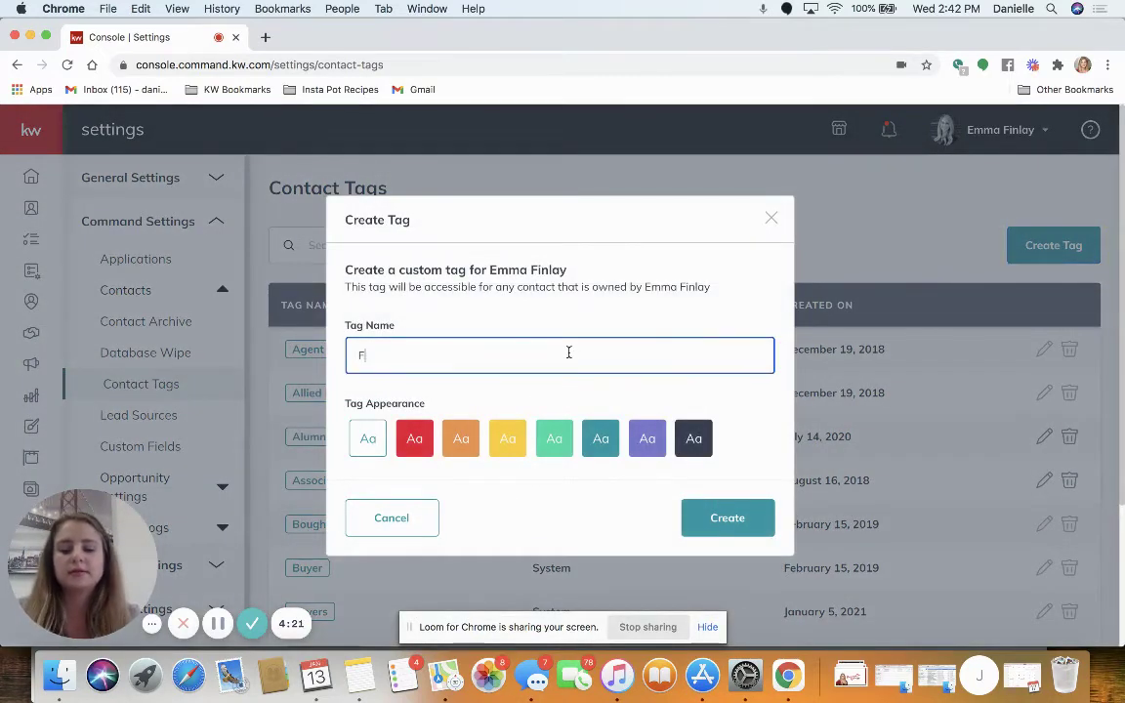
type("B Ad A")
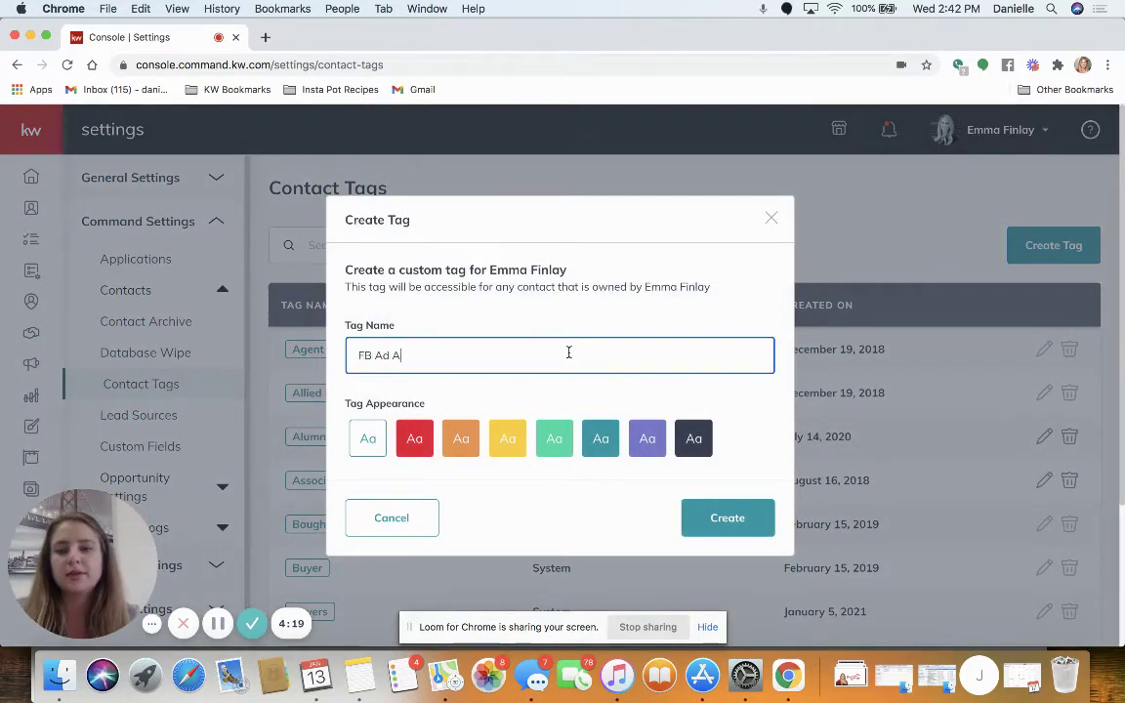
key("BackSpace")
type("Leads")
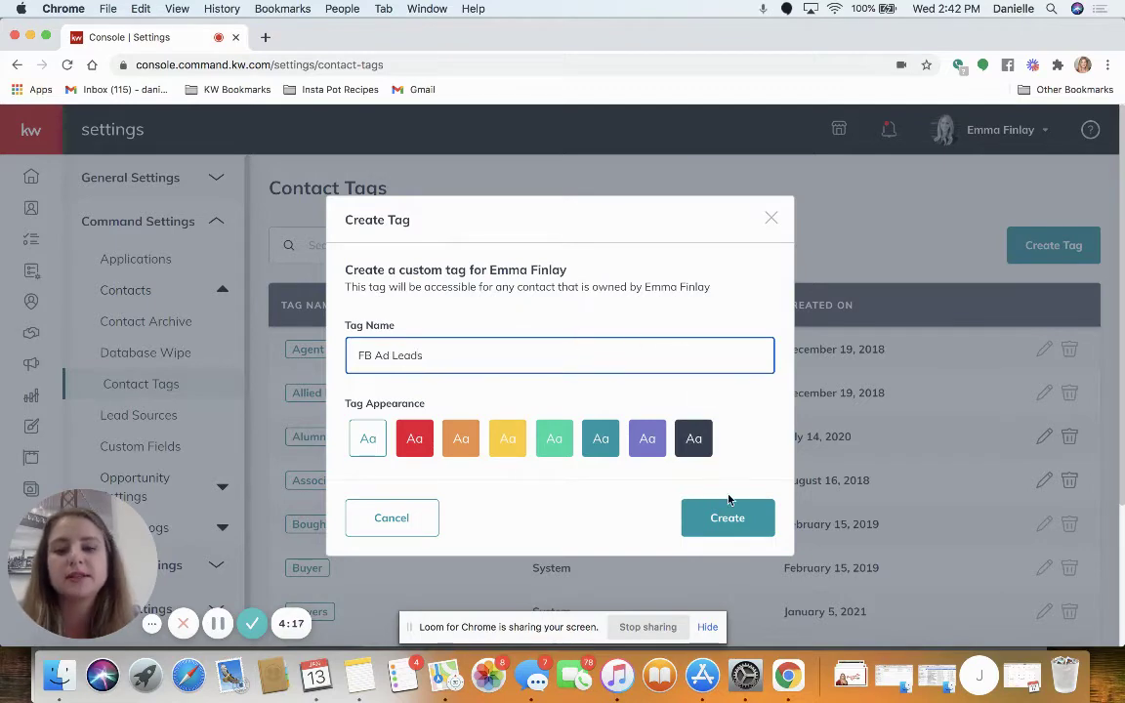
left_click(769, 220)
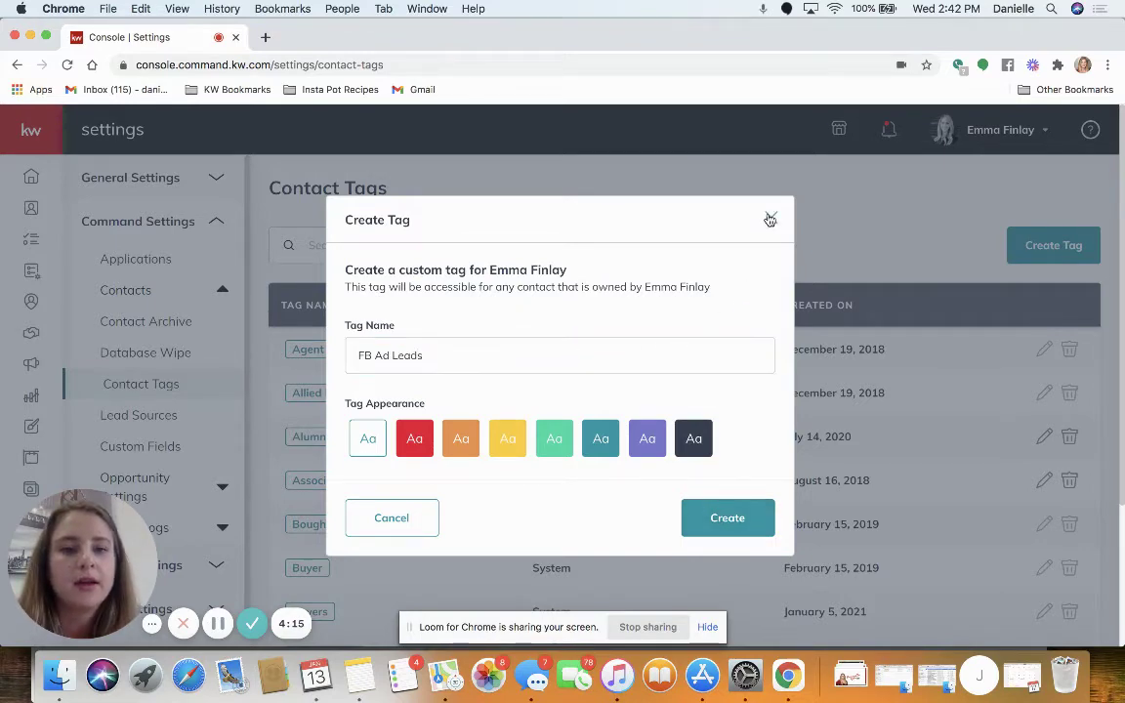
Search the tags for 'fb' so only the existing FB Ad Lead tag is listed.
scroll(678, 429, "down", 5)
scroll(681, 430, "up", 5)
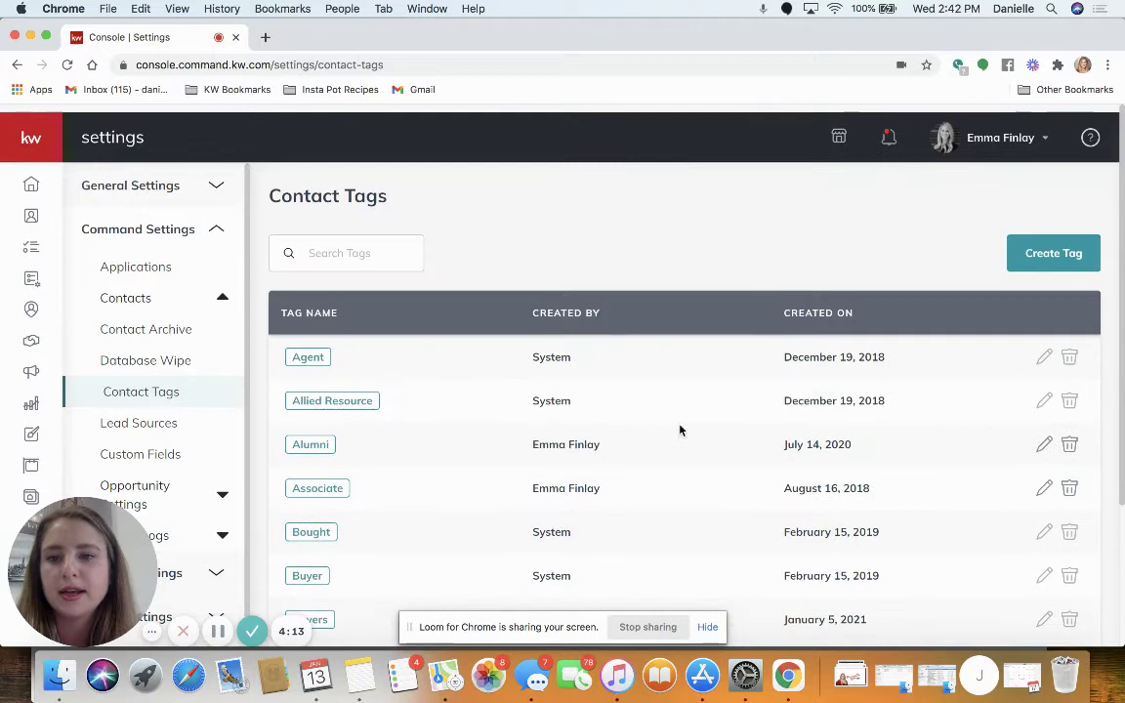
type("fb")
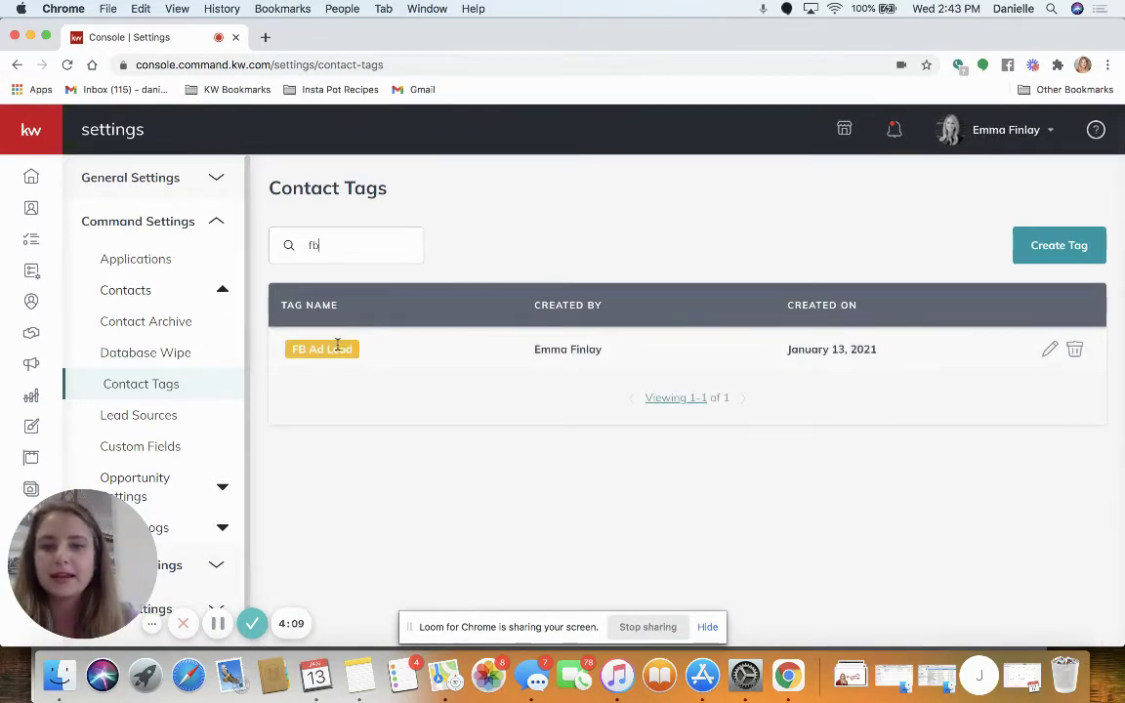
Open the SmartPlans Library tab and set its search to match by Author Name.
left_click(31, 273)
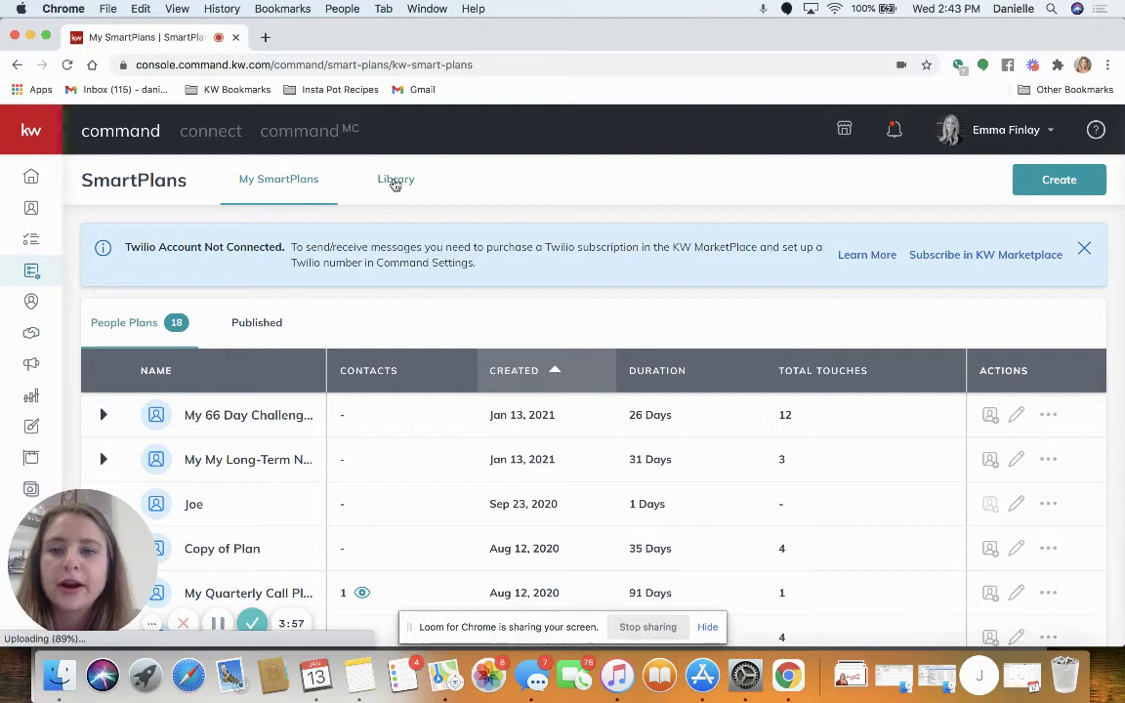
left_click(394, 183)
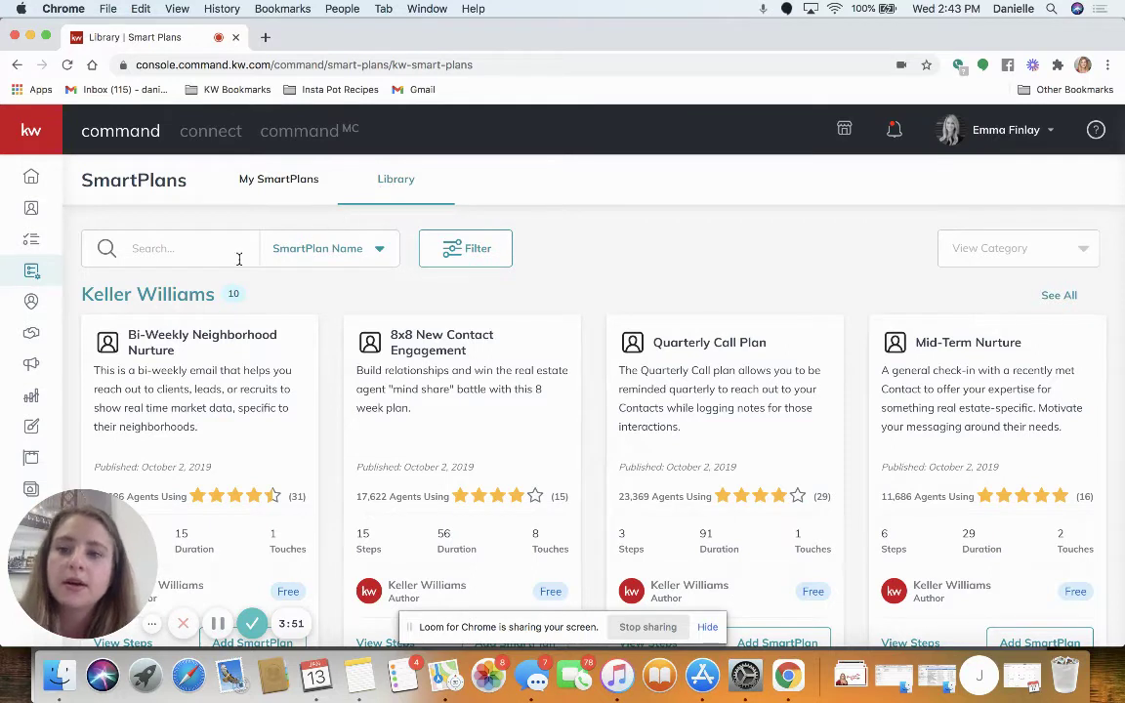
left_click(312, 252)
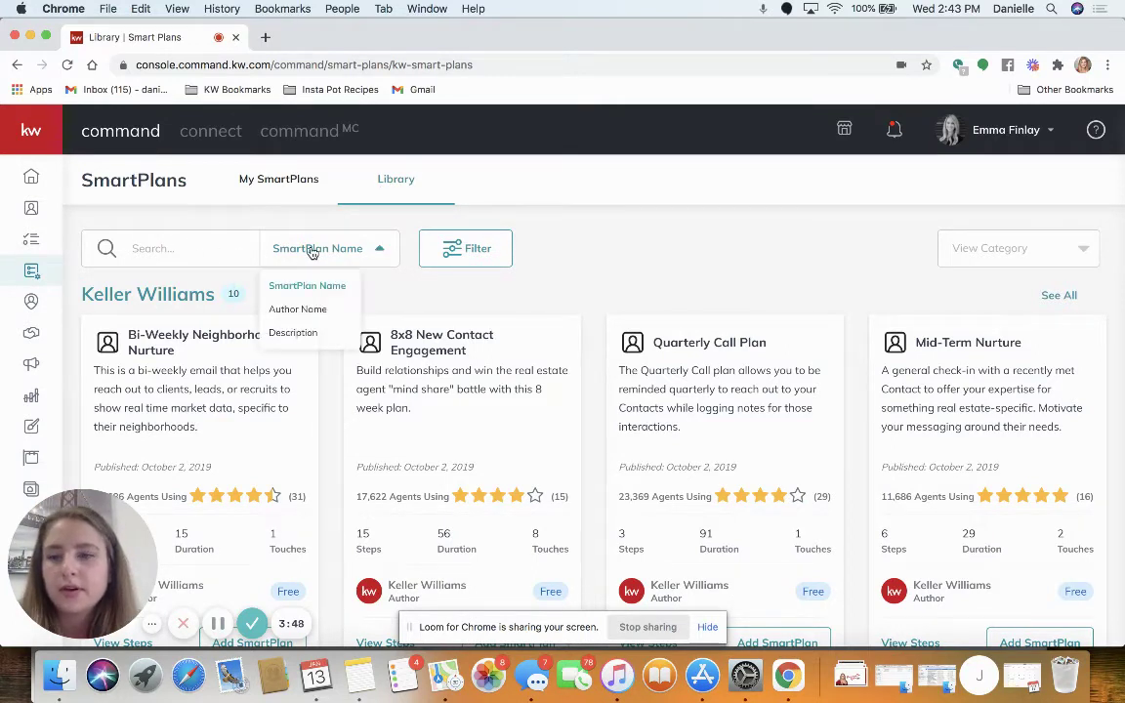
left_click(306, 310)
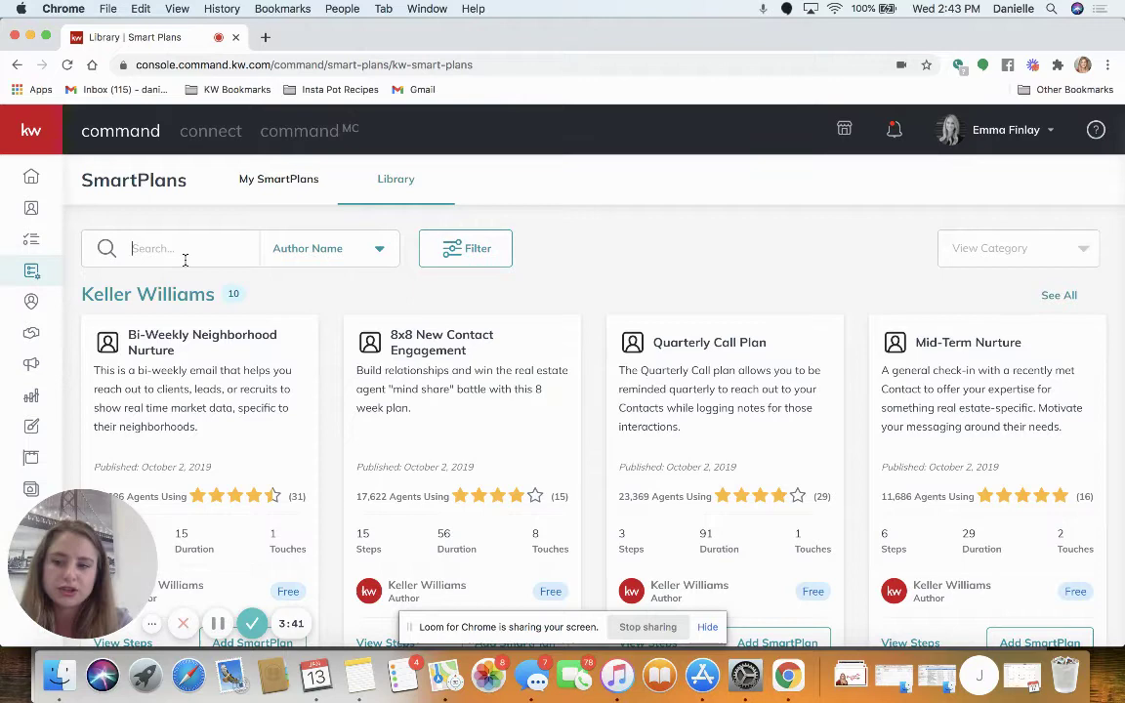
Search the library by the plan author's name and scroll to the five matching plans.
left_click(185, 256)
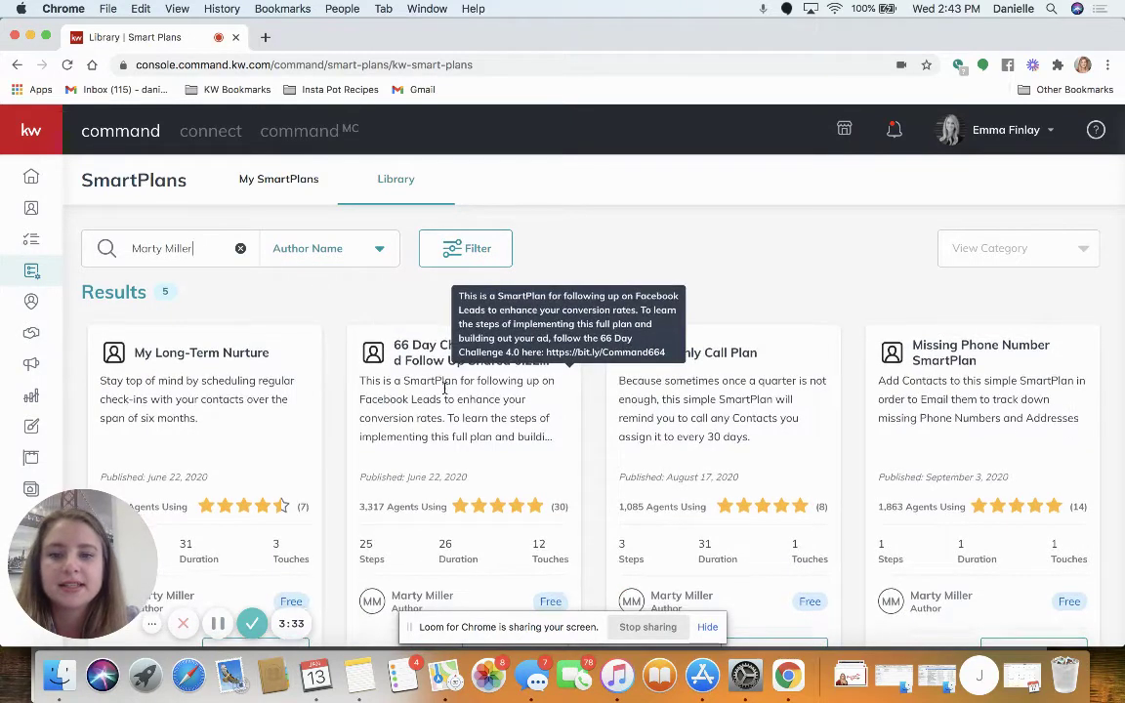
scroll(462, 358, "down", 1)
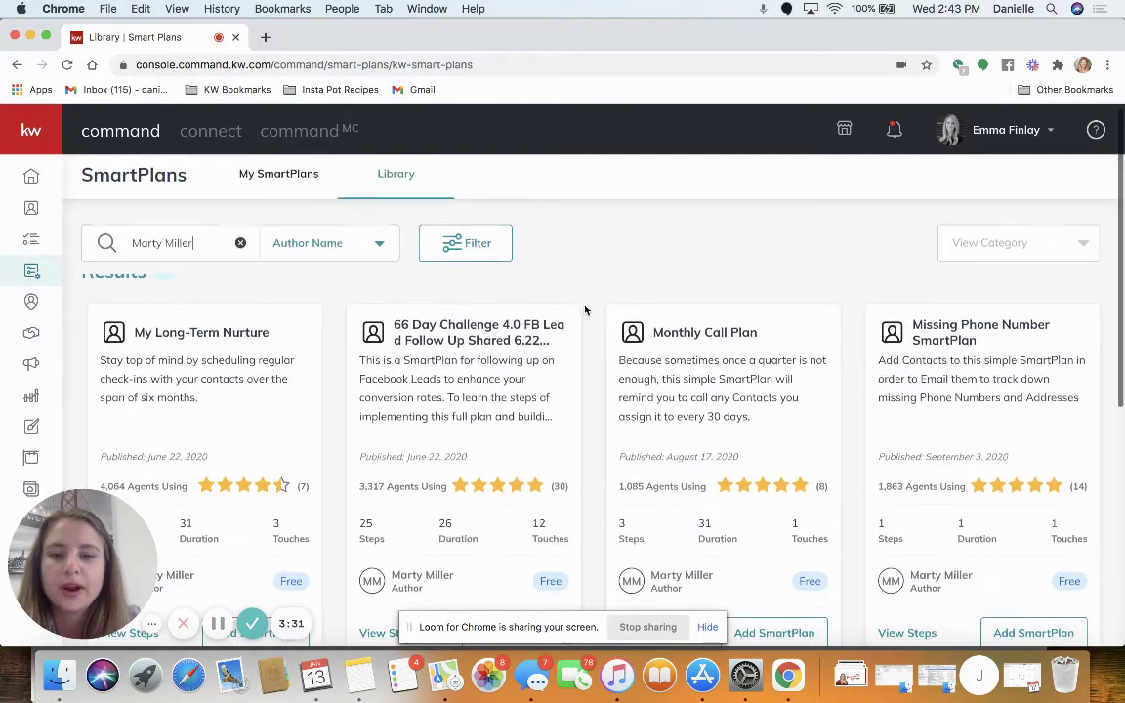
scroll(591, 309, "down", 5)
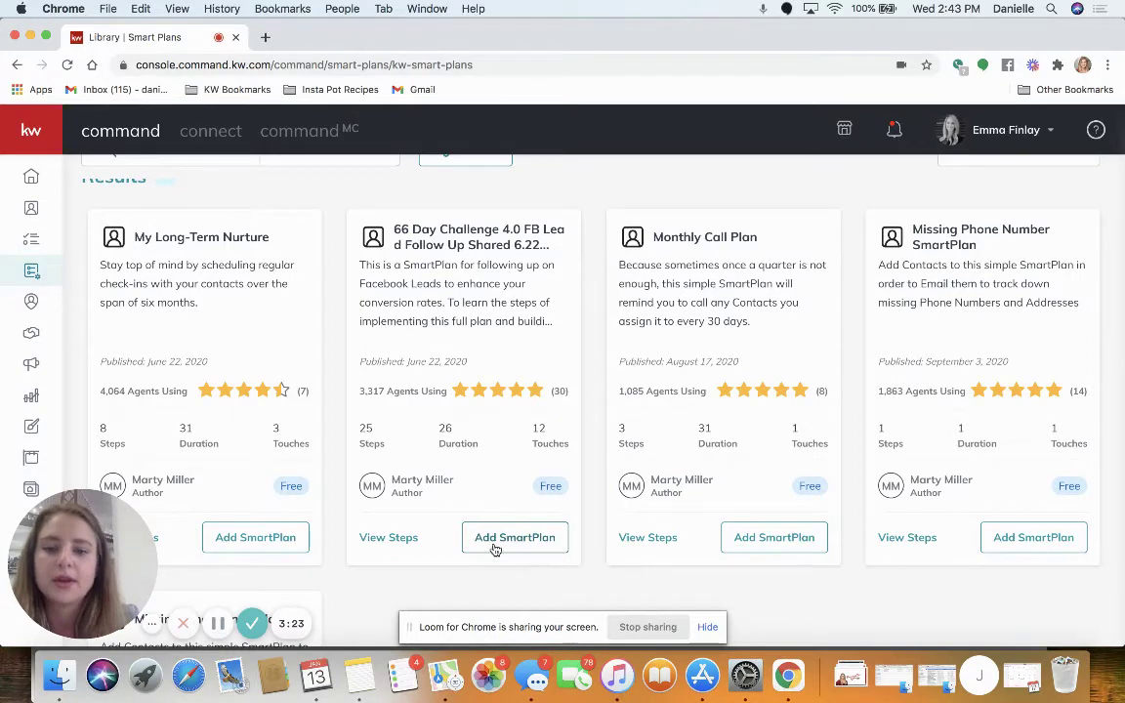
Add the 66 Day Challenge 4.0 FB Lead Follow Up bundle and close its success dialog.
left_click(494, 542)
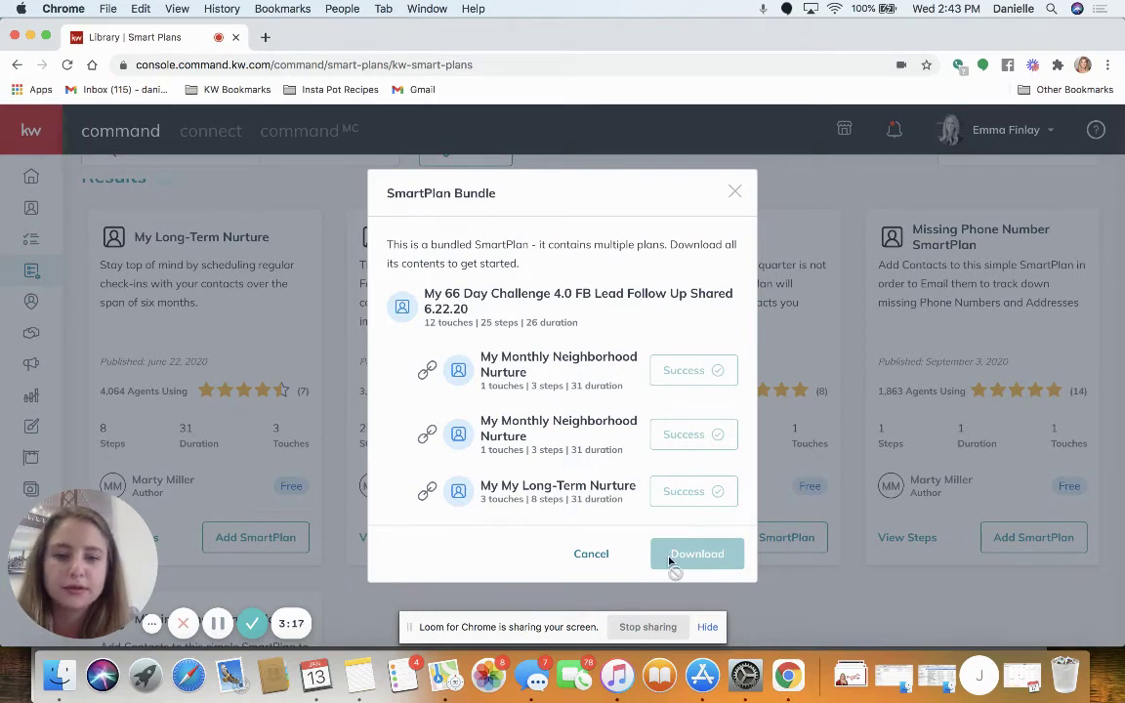
left_click(737, 194)
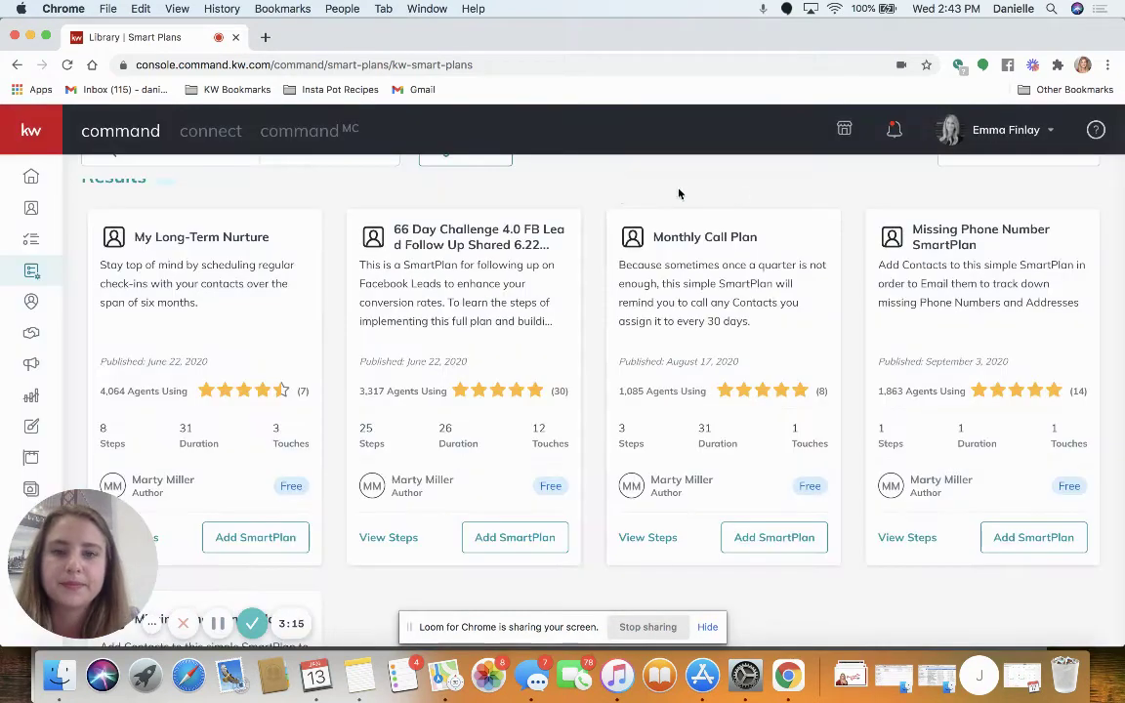
scroll(619, 193, "up", 3)
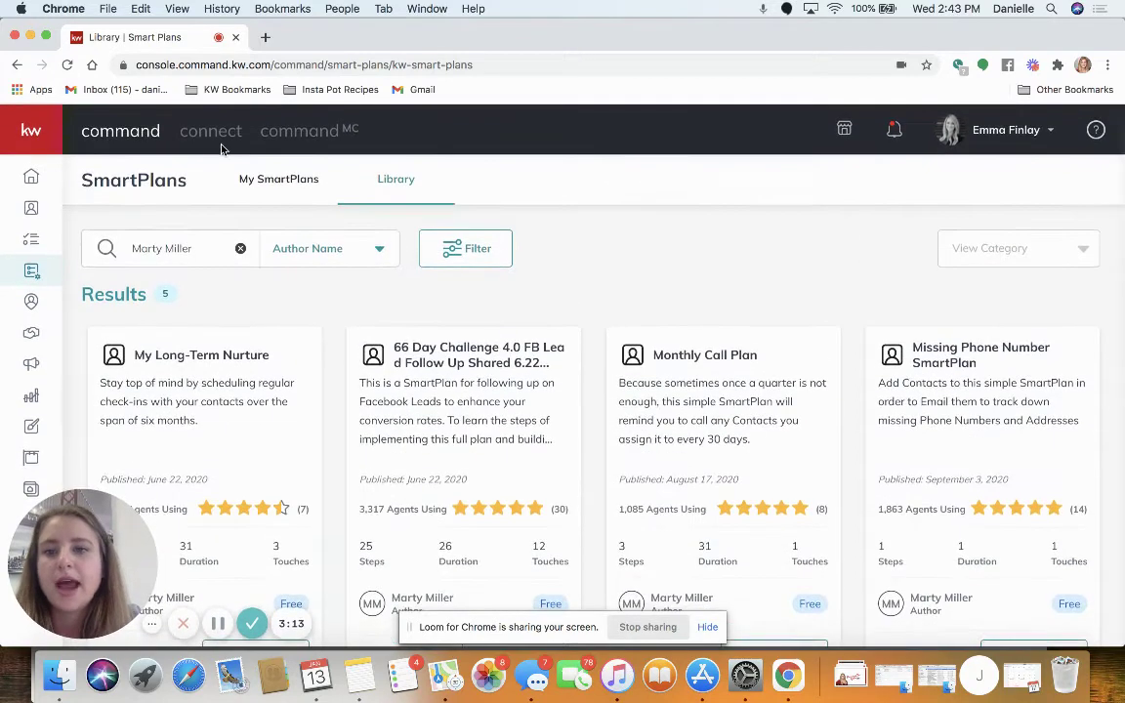
Switch to My SmartPlans, where 'My 66 Day Challenge' now heads the list.
left_click(262, 183)
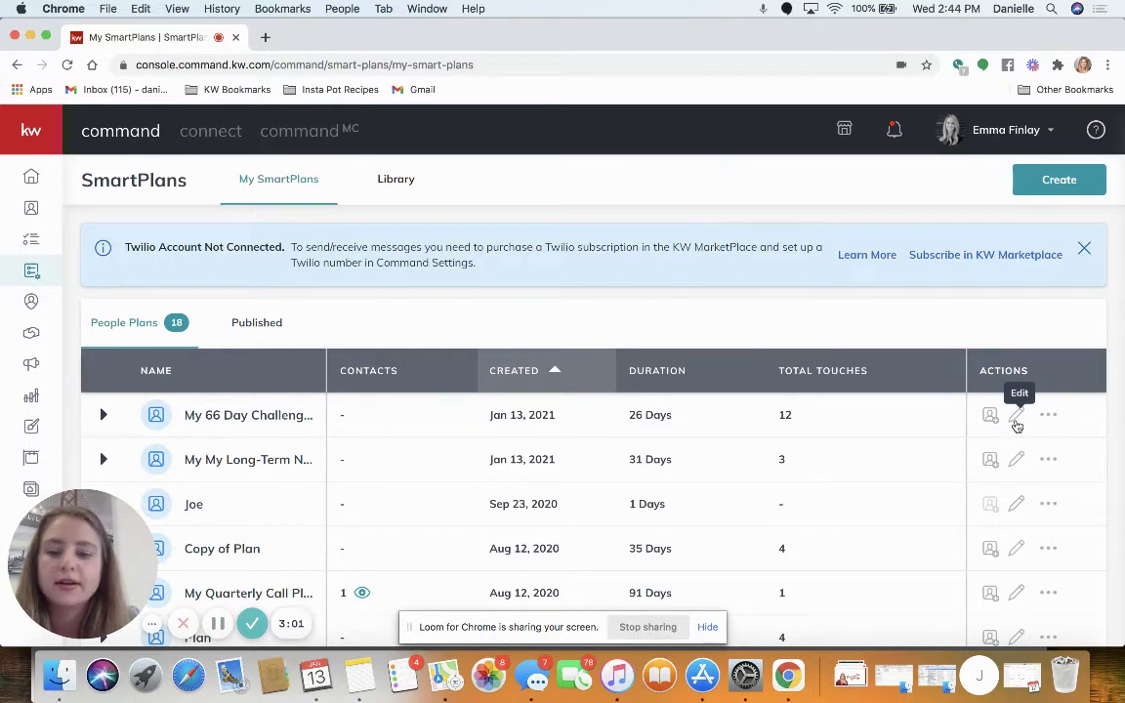
left_click(1017, 416)
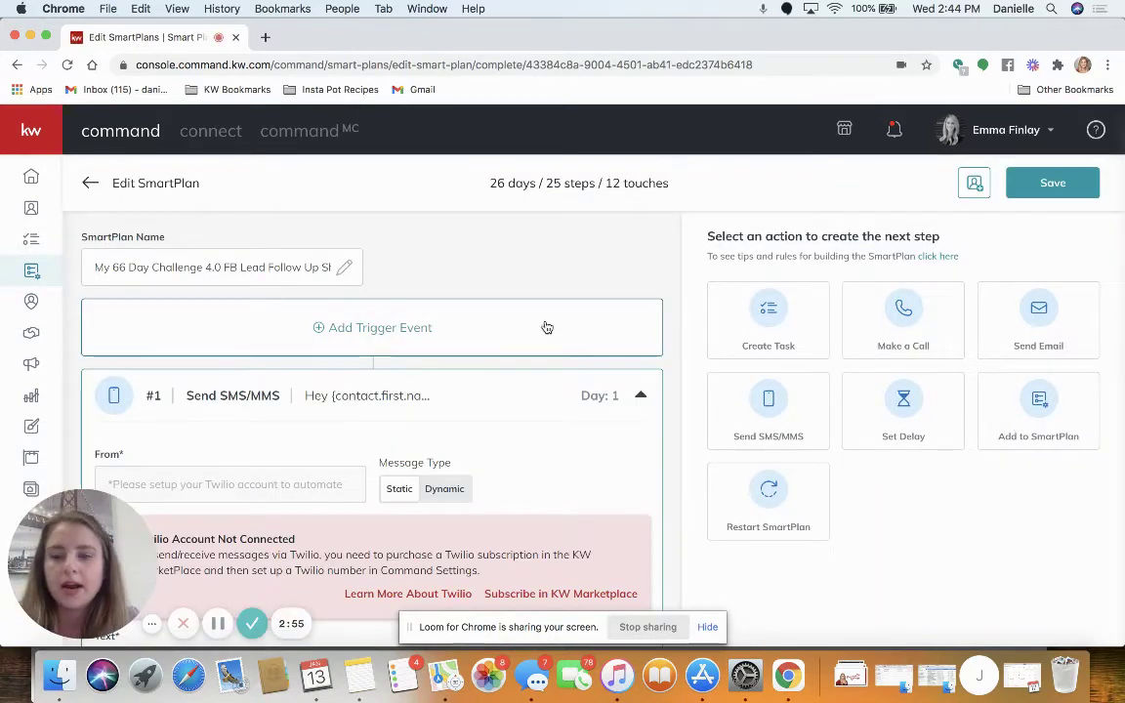
scroll(439, 352, "down", 3)
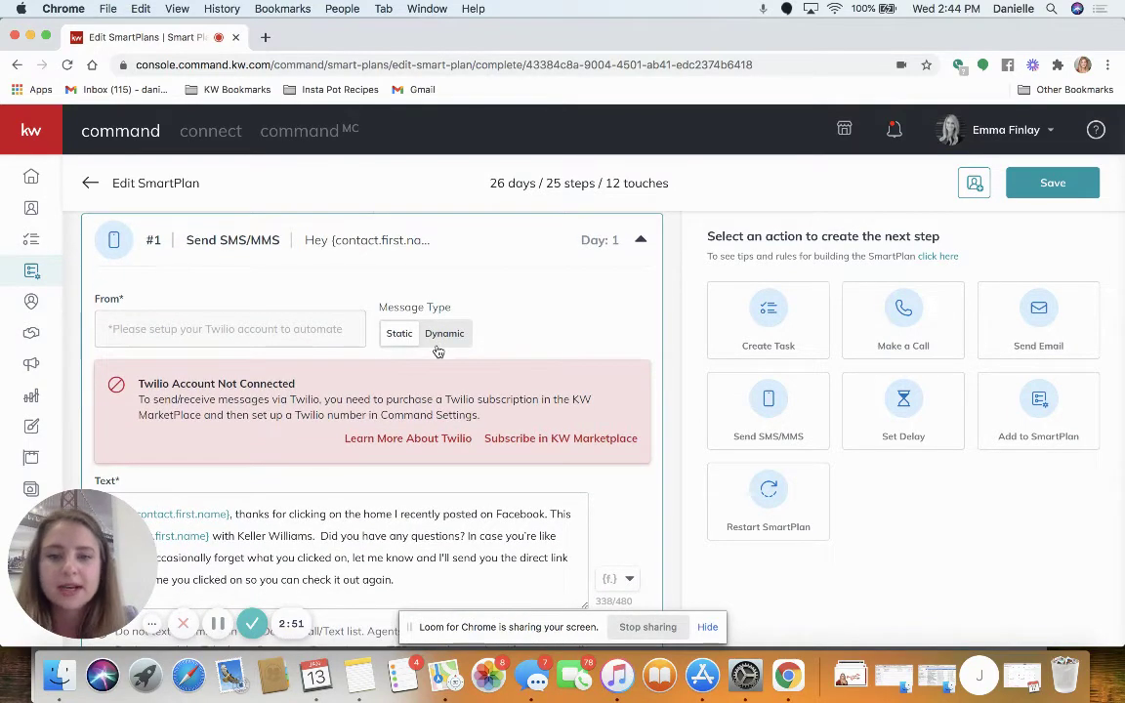
scroll(439, 351, "down", 3)
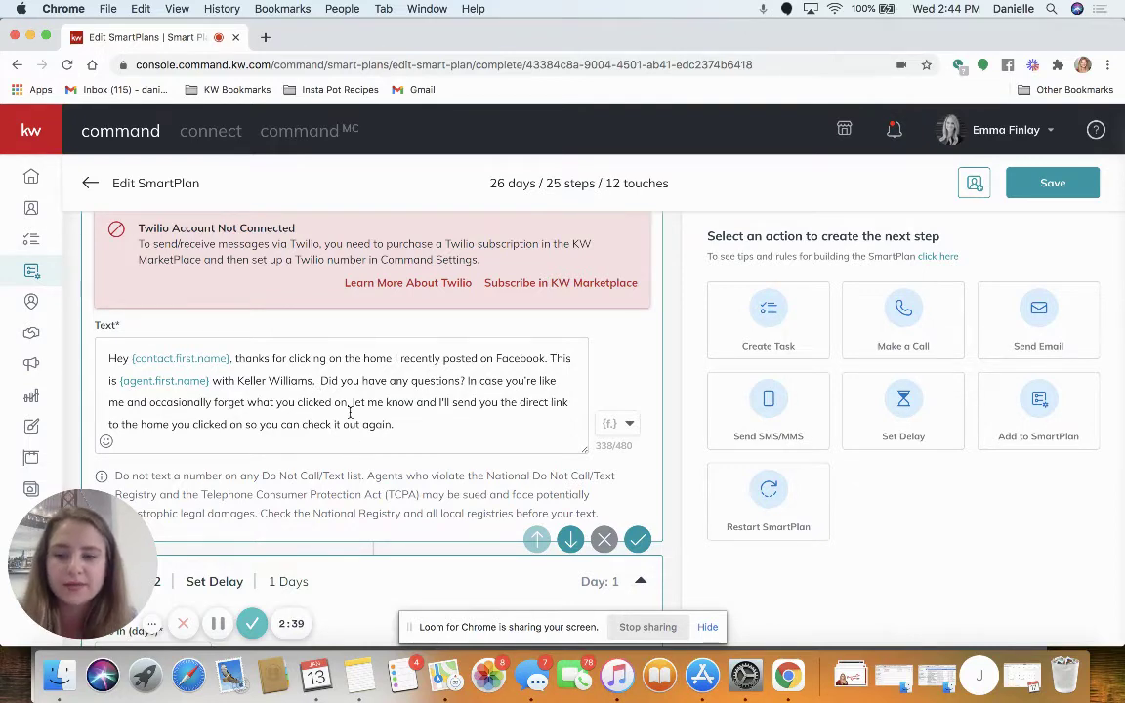
scroll(350, 412, "down", 5)
scroll(348, 396, "up", 8)
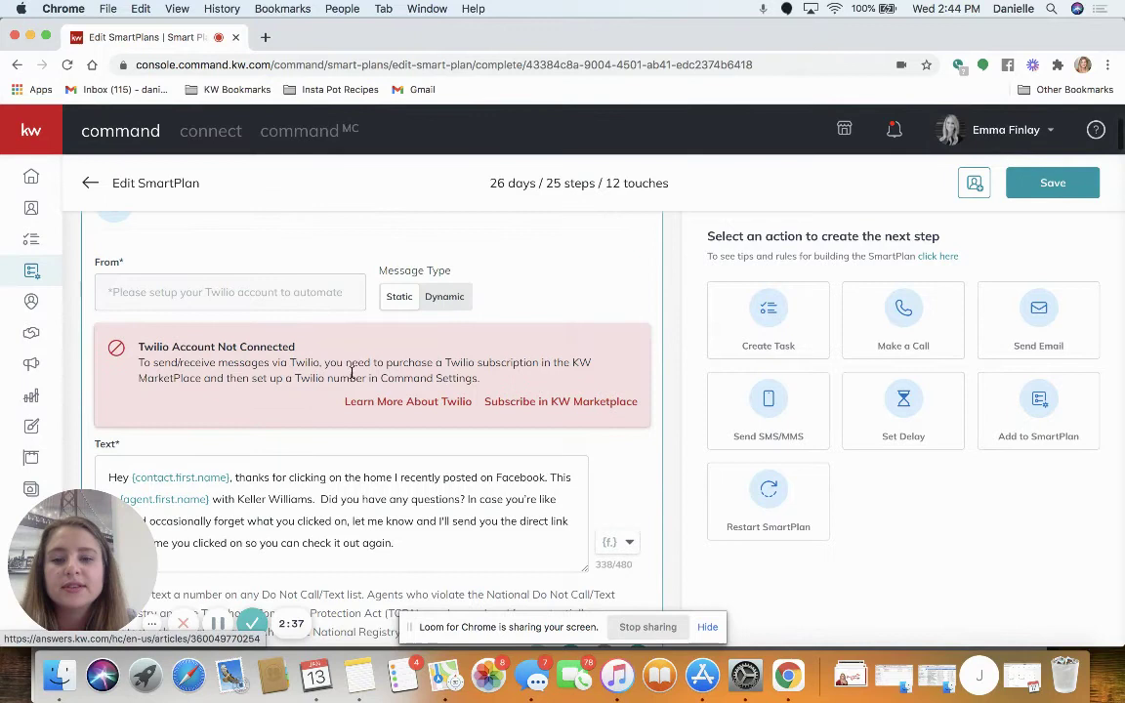
scroll(532, 465, "up", 2)
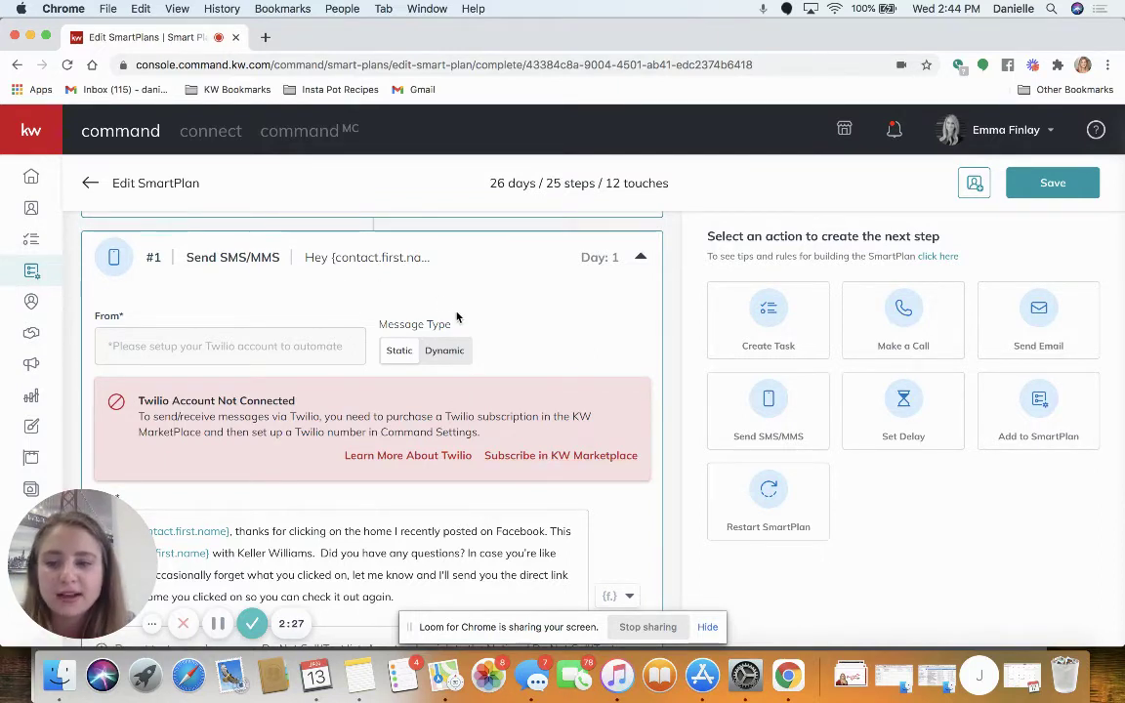
scroll(488, 323, "up", 3)
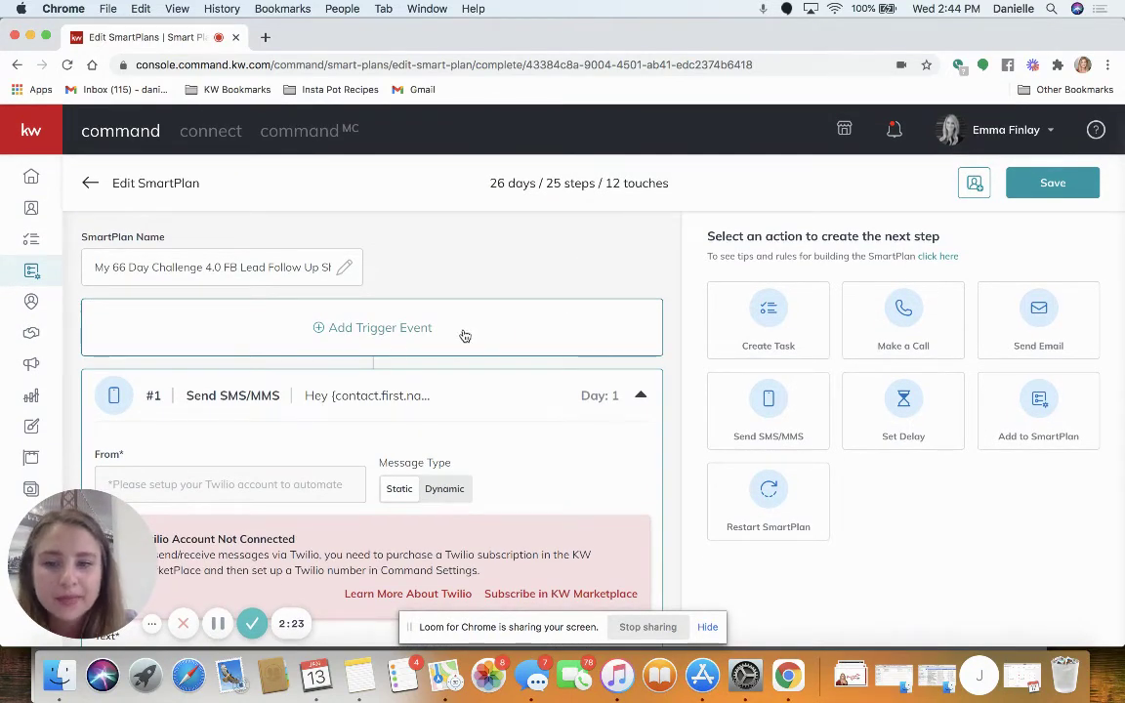
Add a Contacts / Contact Tag trigger event that fires on the FB Ad Lead tag.
left_click(371, 330)
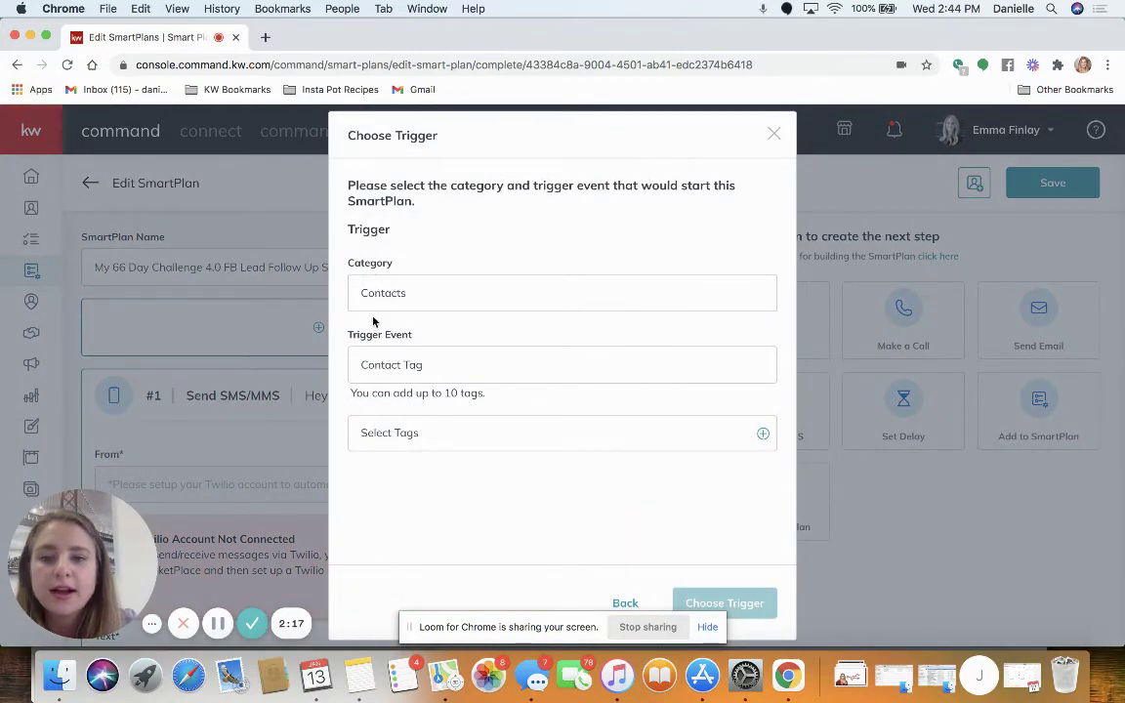
left_click(378, 438)
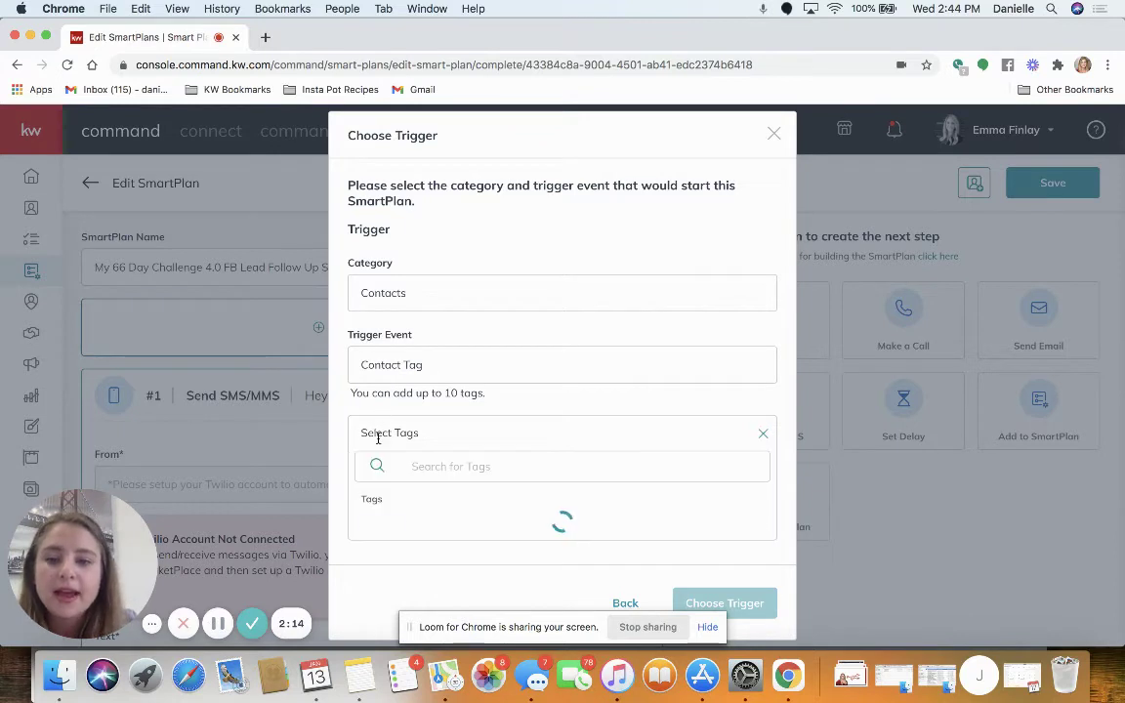
left_click(427, 473)
type("F")
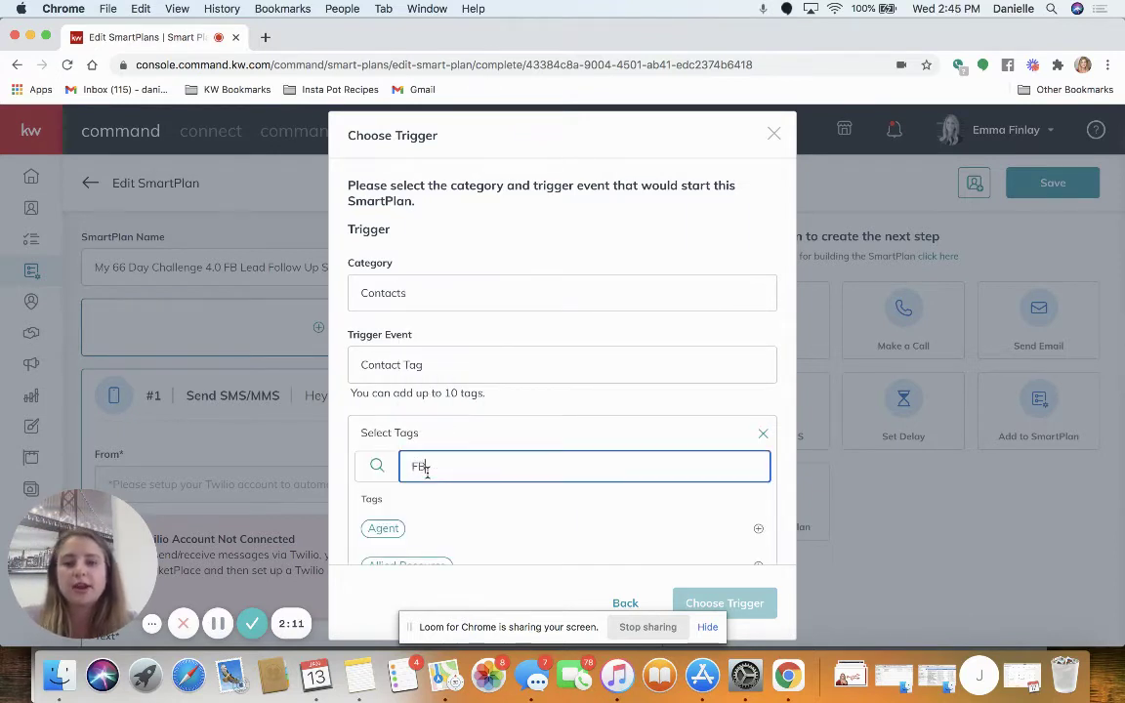
type("B")
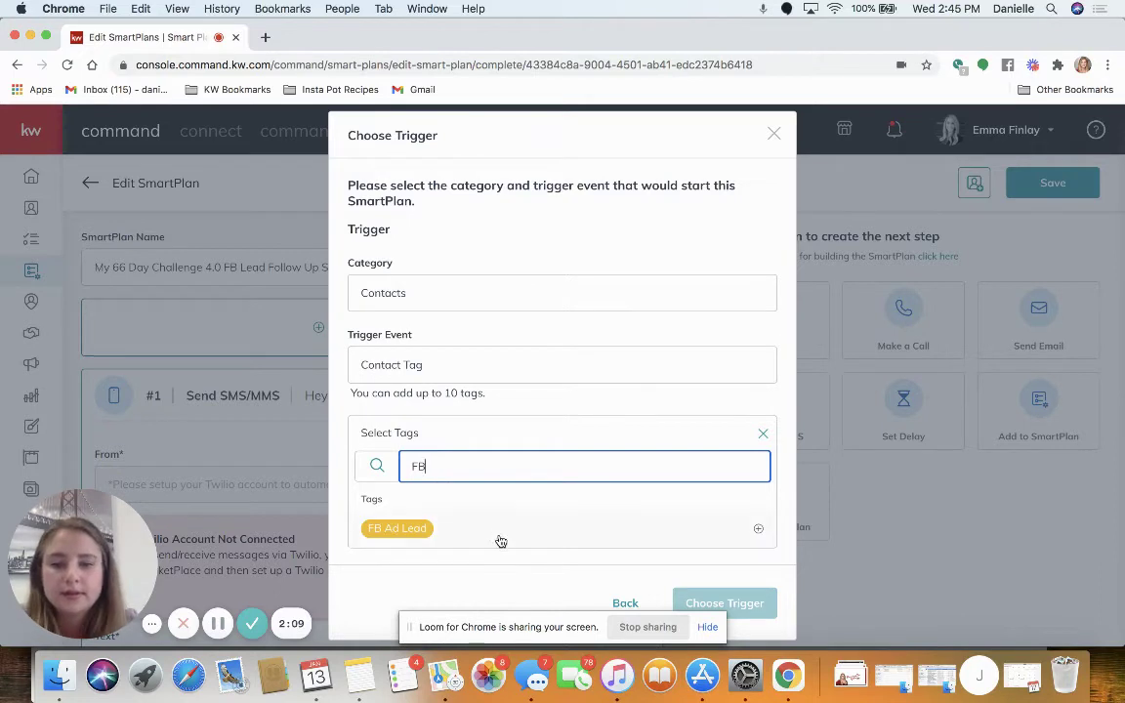
left_click(497, 538)
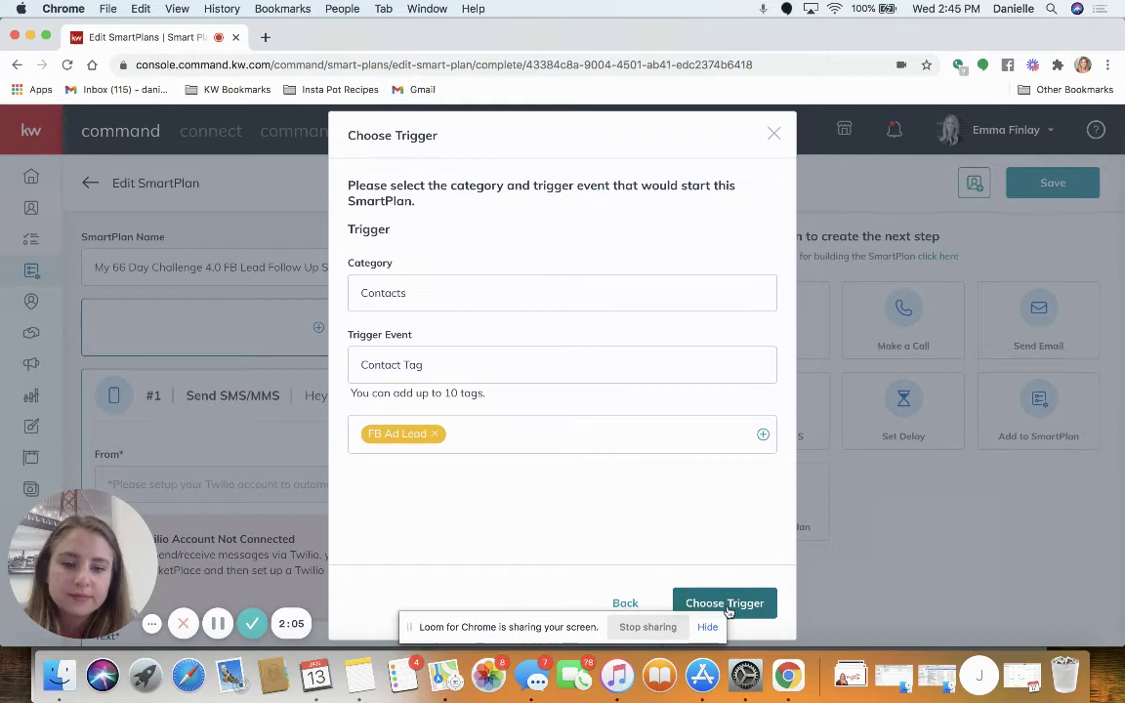
left_click(771, 134)
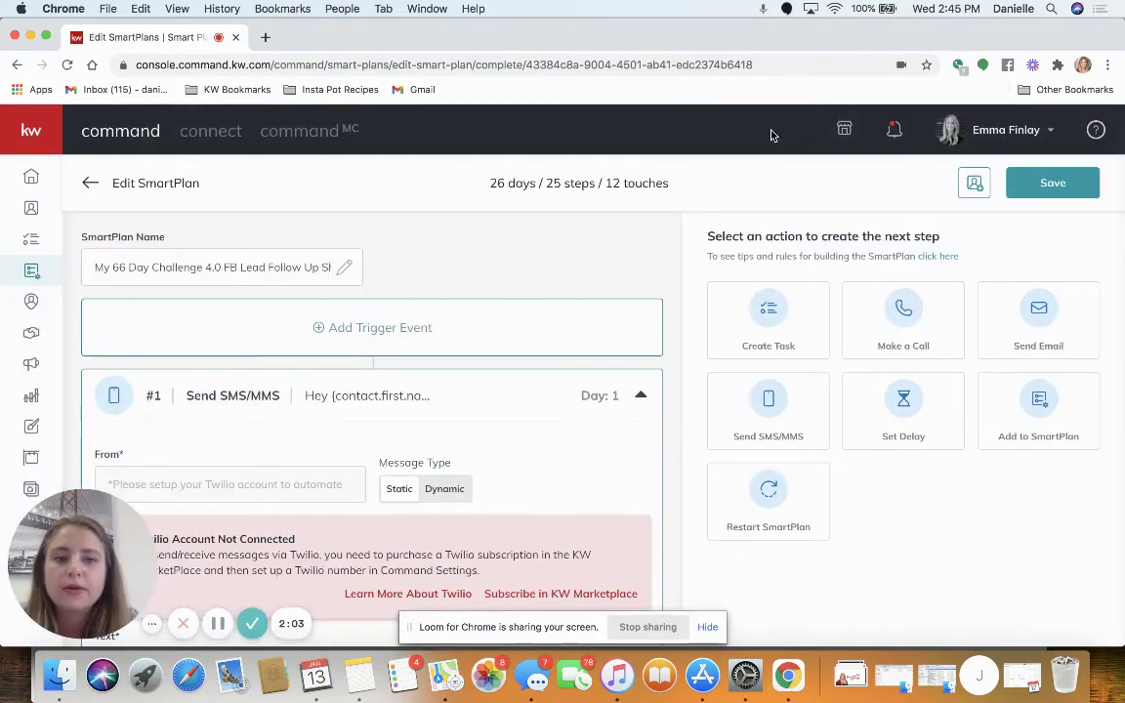
Discard the unsaved SmartPlan changes and show Campaigns on the Paid Ads tab.
left_click(89, 183)
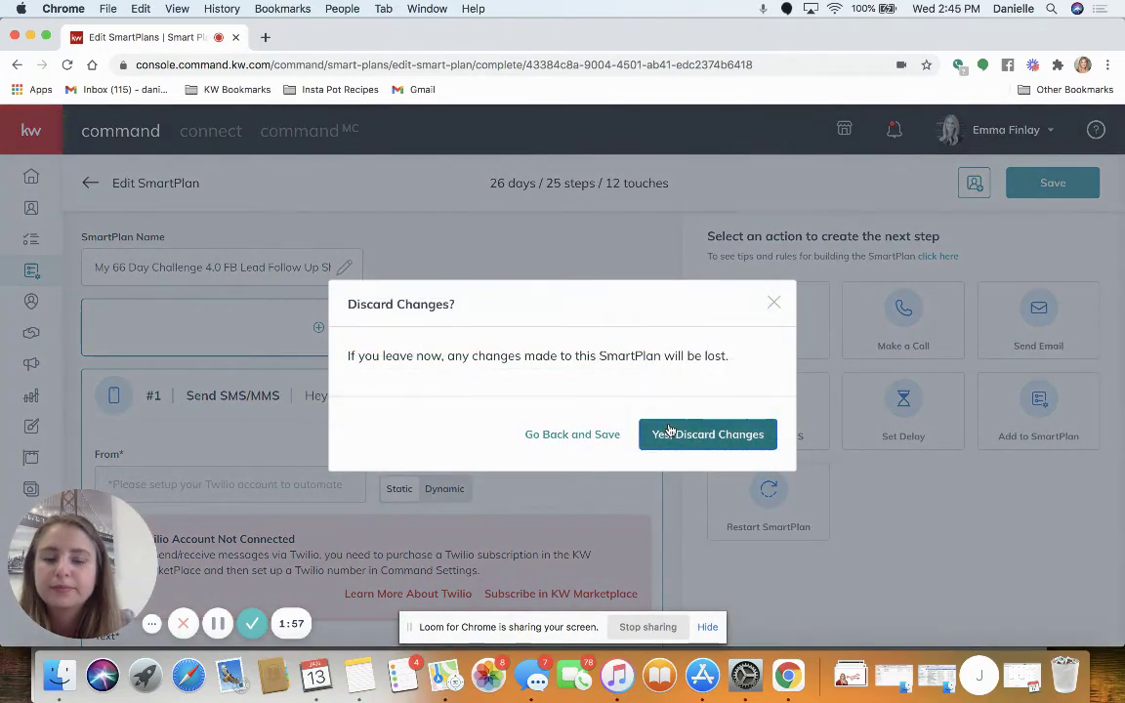
left_click(668, 432)
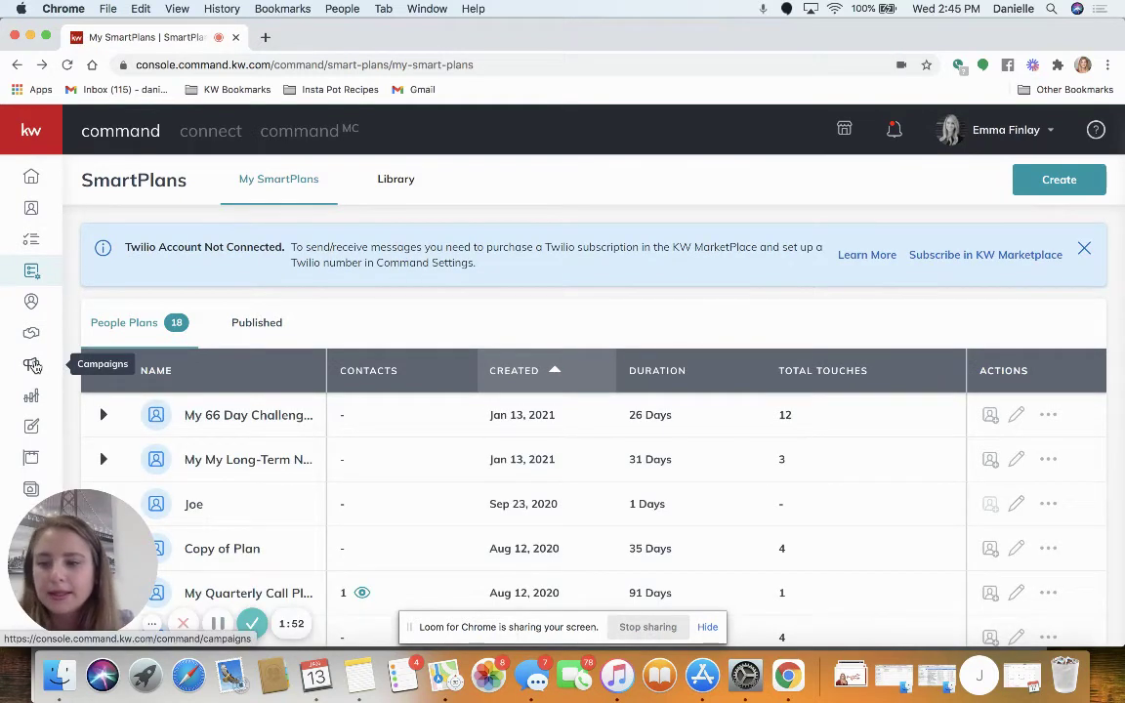
left_click(33, 365)
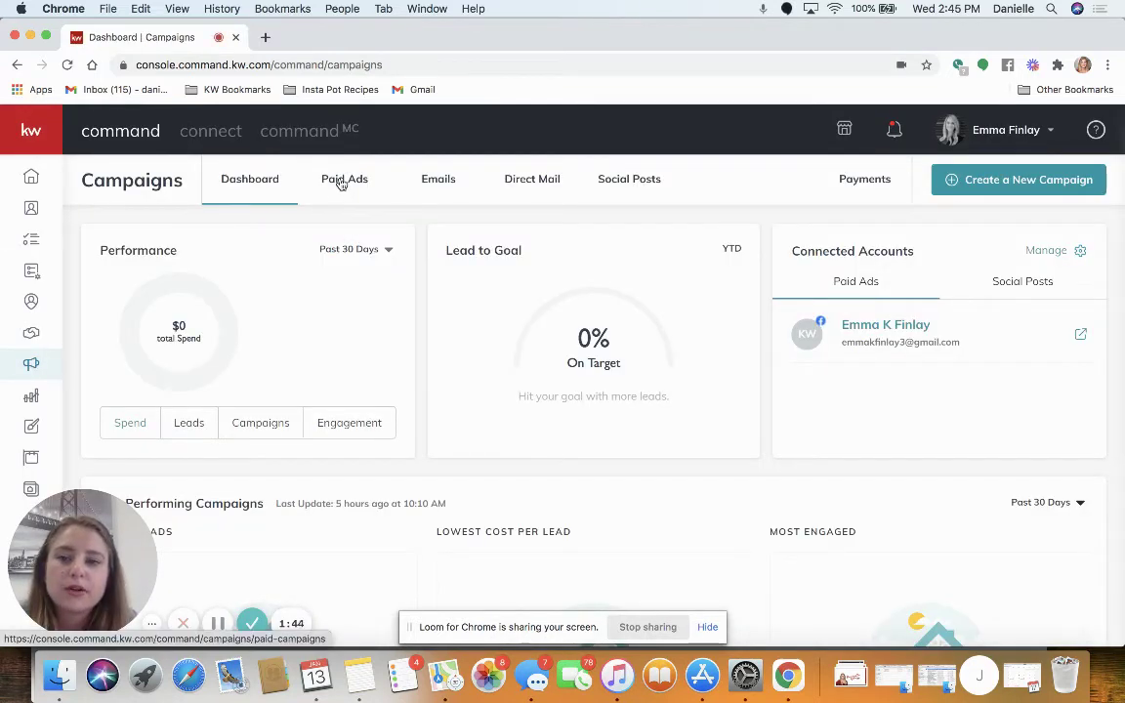
left_click(341, 182)
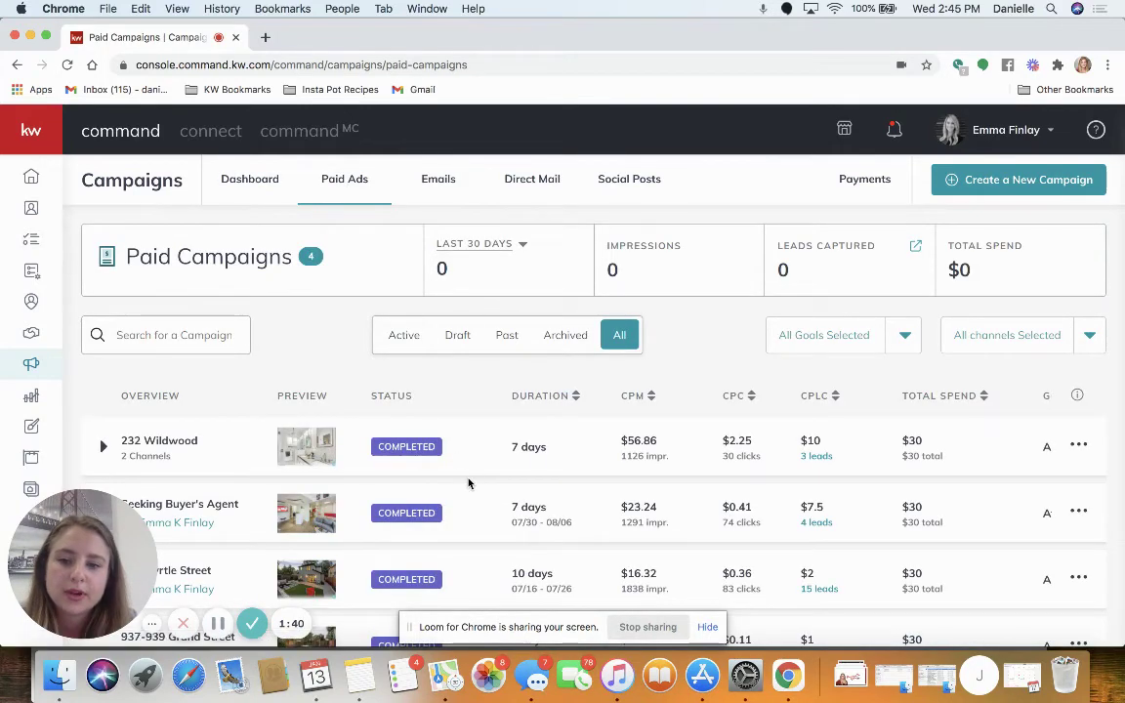
scroll(467, 483, "down", 2)
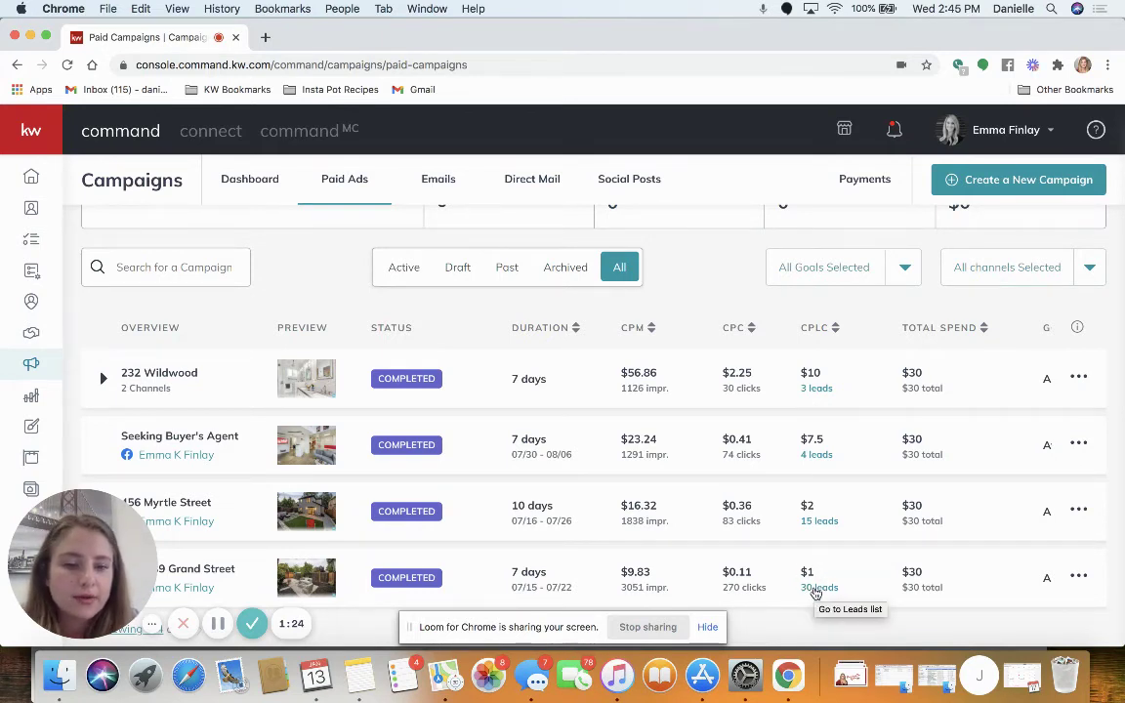
left_click(816, 589)
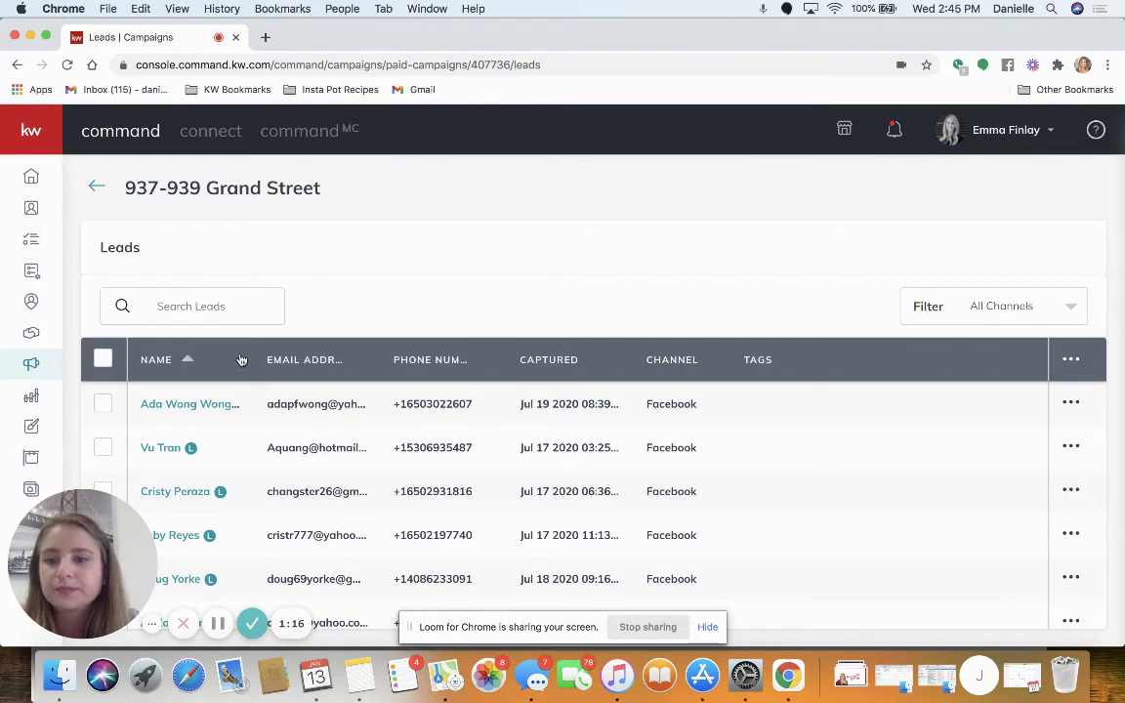
Select all Grand Street leads, pick the FB Ad Lead tag, then close Add Tag without applying.
left_click(103, 362)
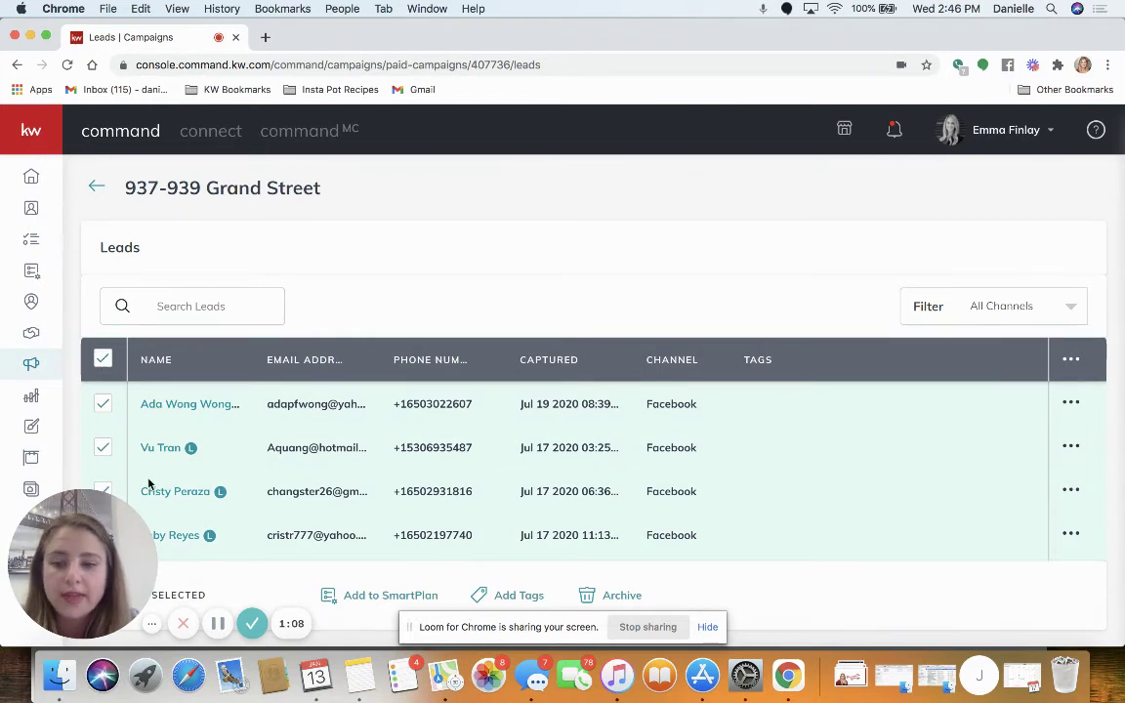
scroll(369, 516, "down", 3)
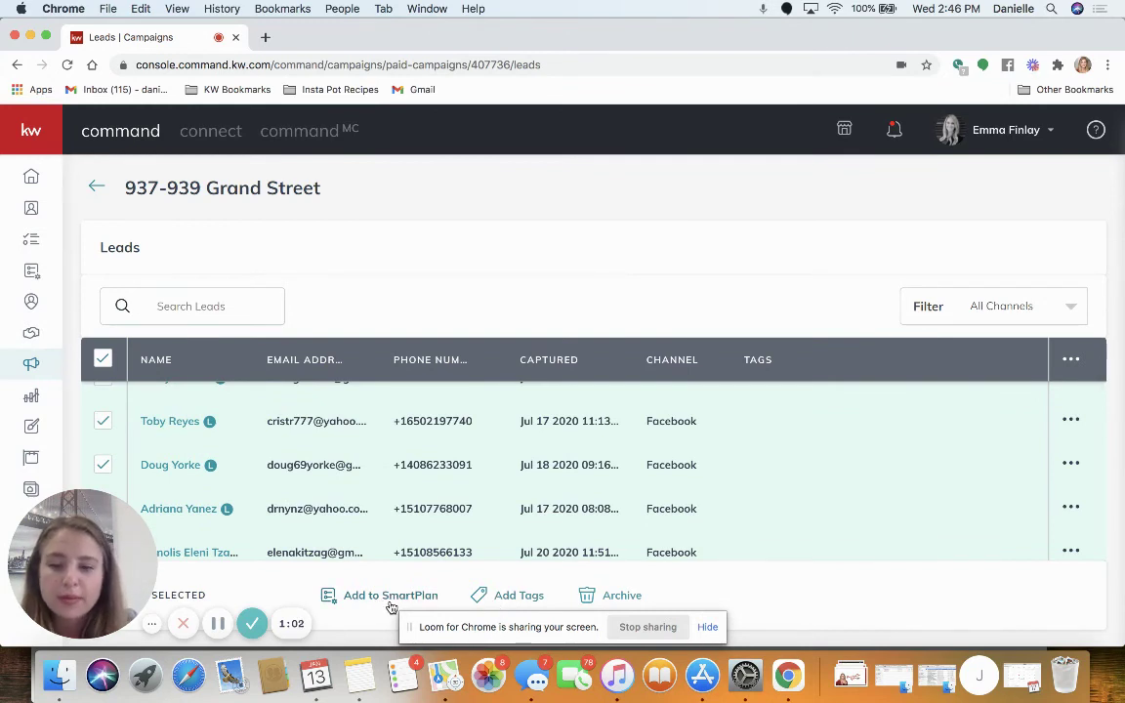
left_click(505, 597)
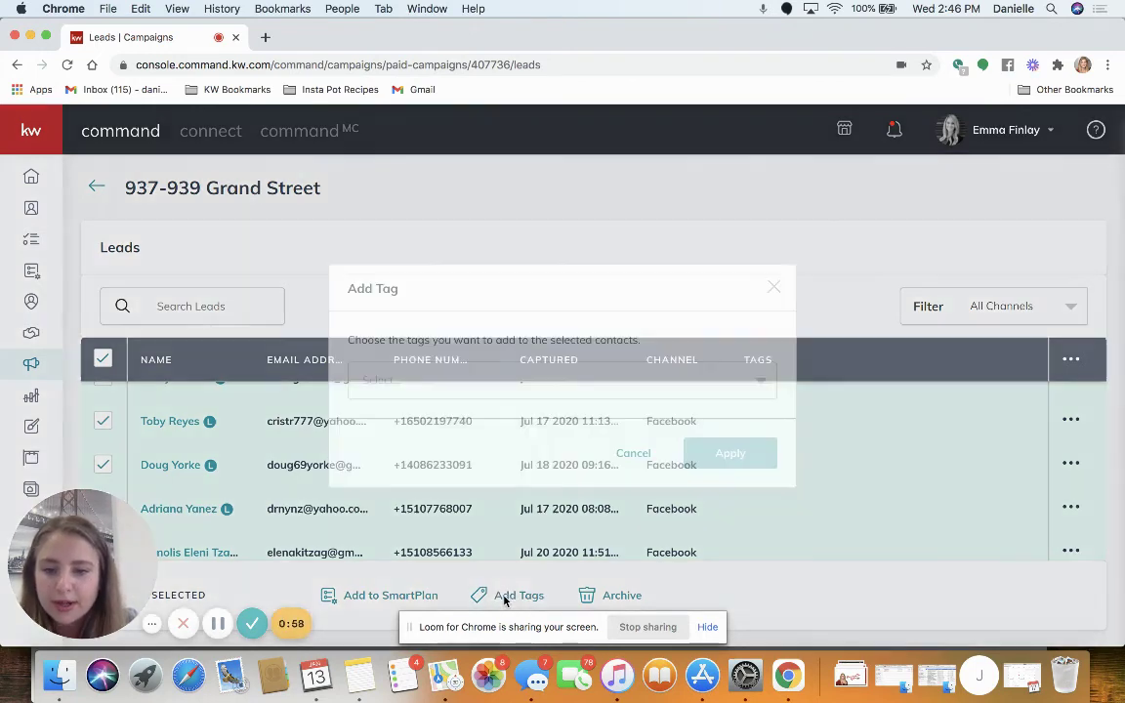
left_click(483, 388)
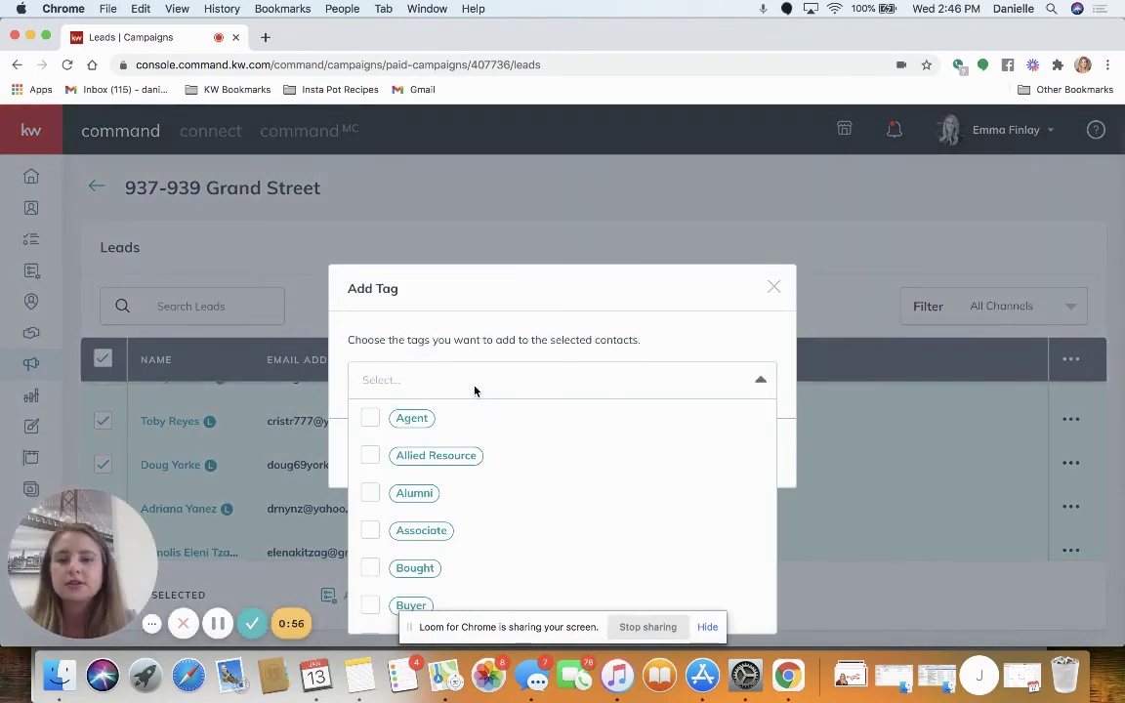
type("fb")
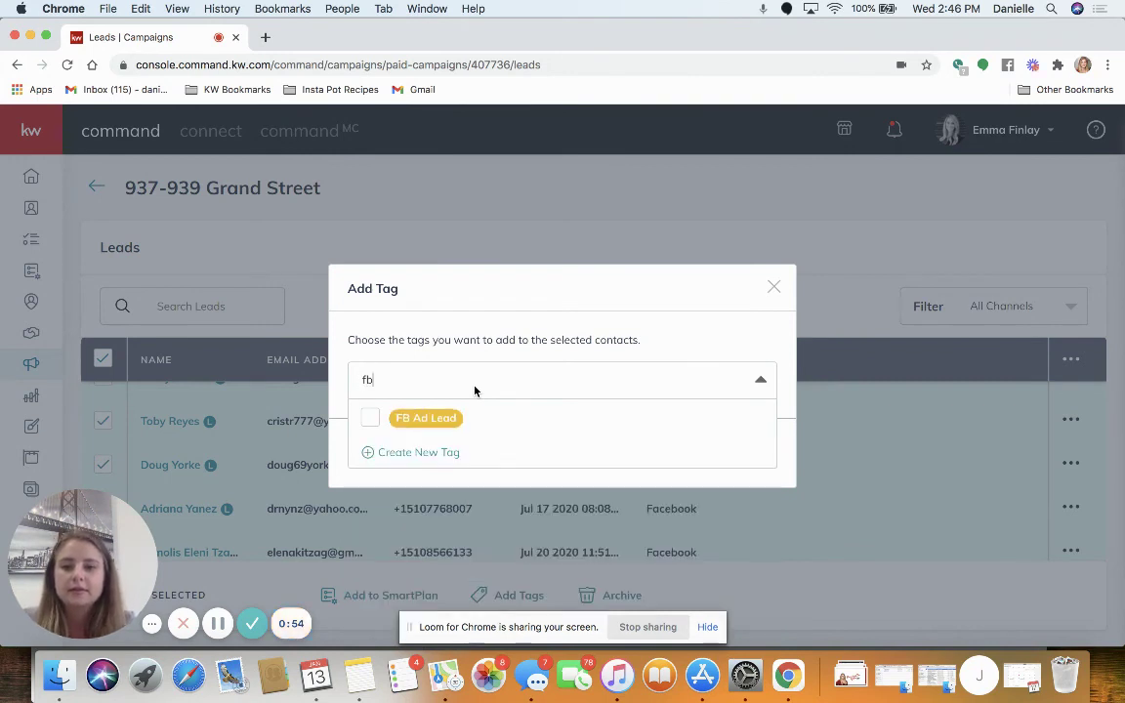
left_click(376, 424)
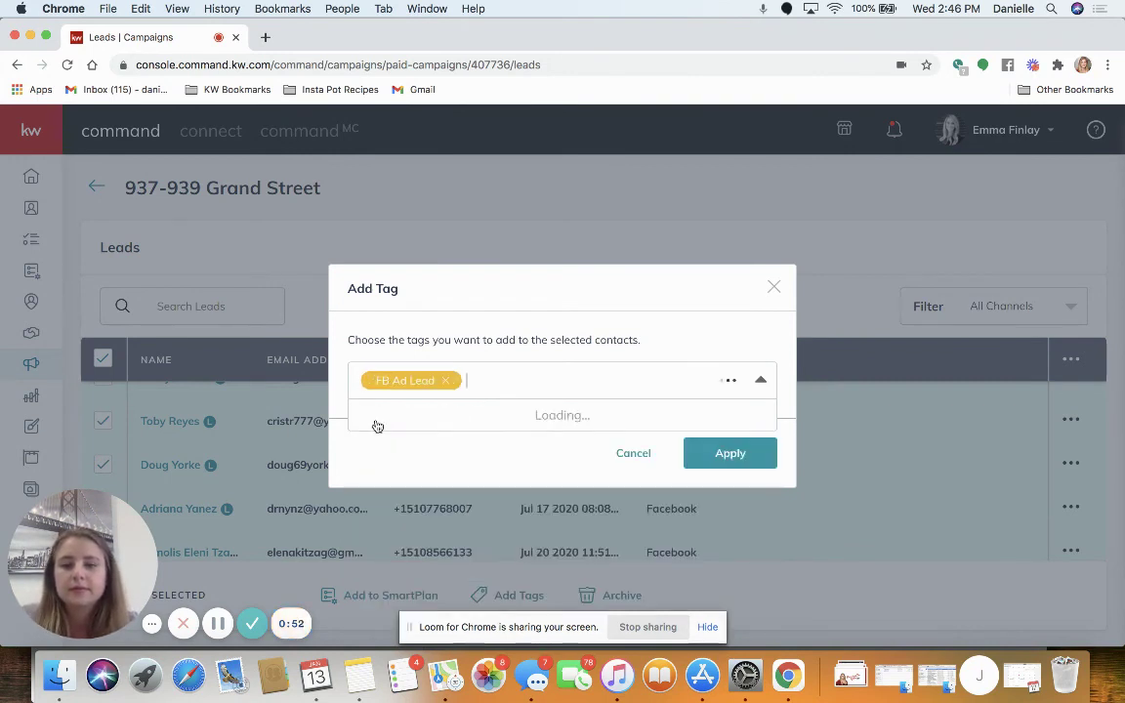
left_click(658, 309)
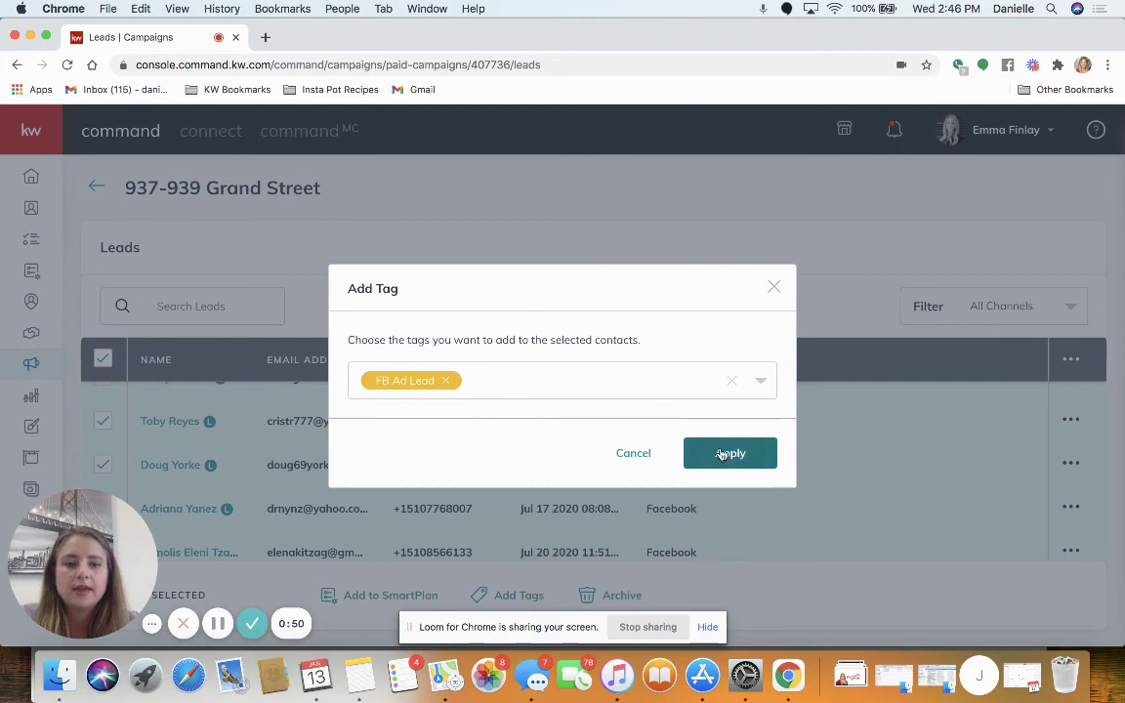
left_click(773, 287)
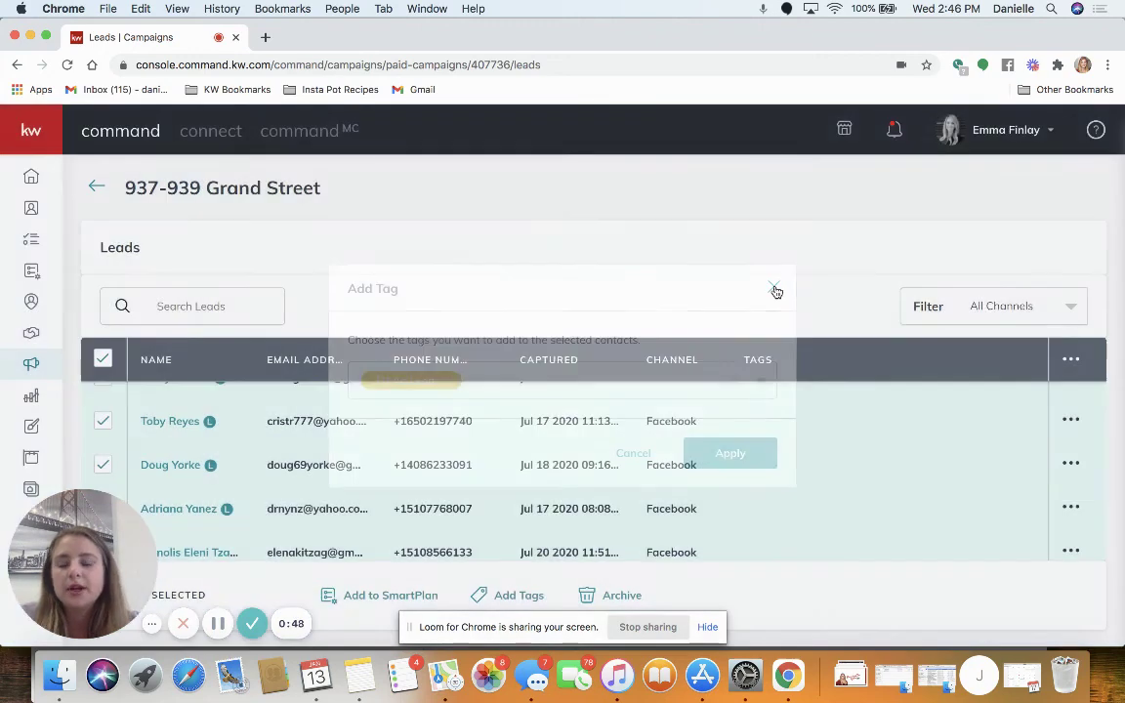